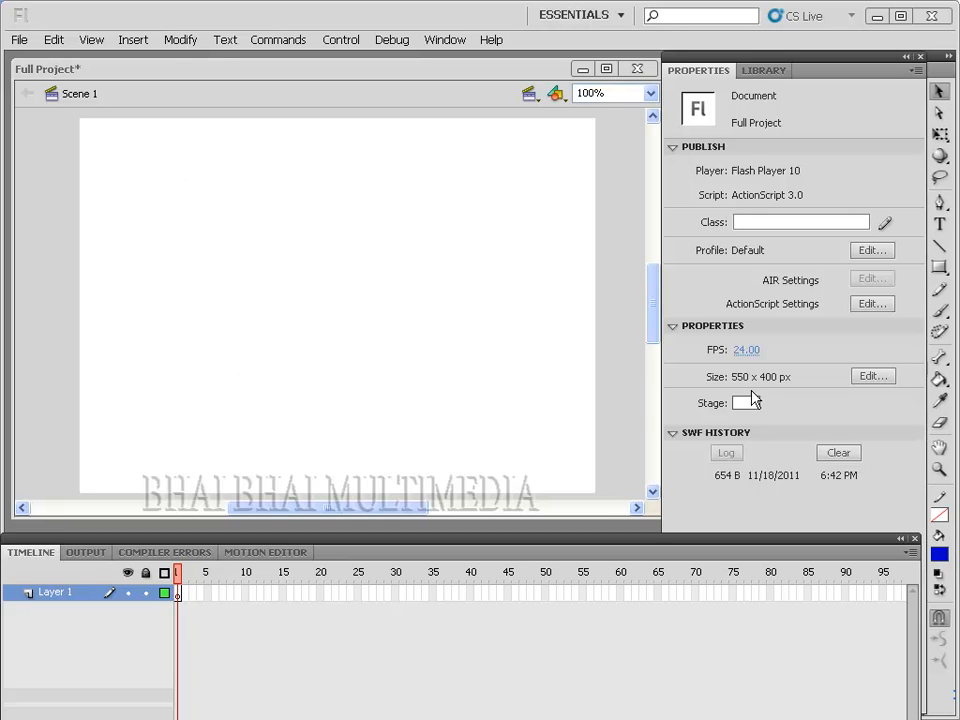
Set the document dimensions to 1024 px wide by 768 px high
click(875, 379)
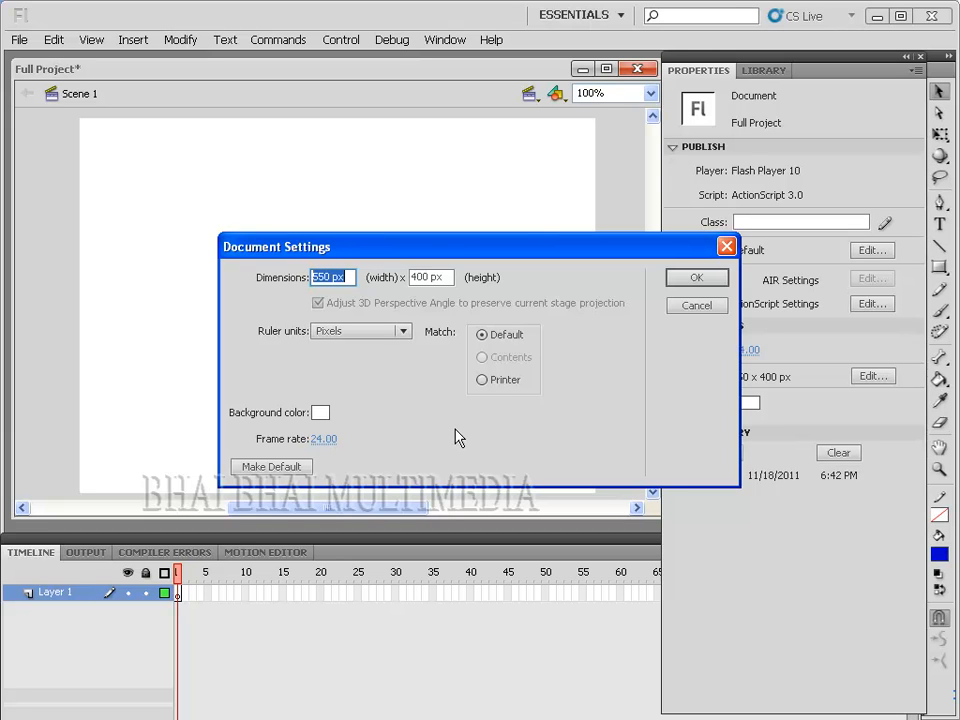
text(1024)
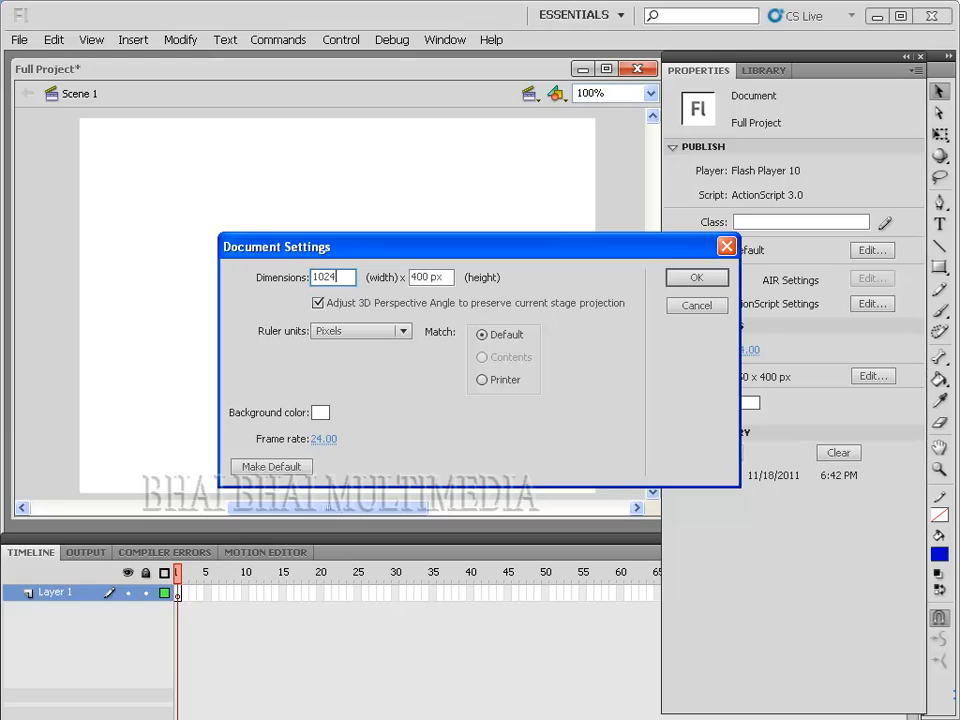
key(Tab)
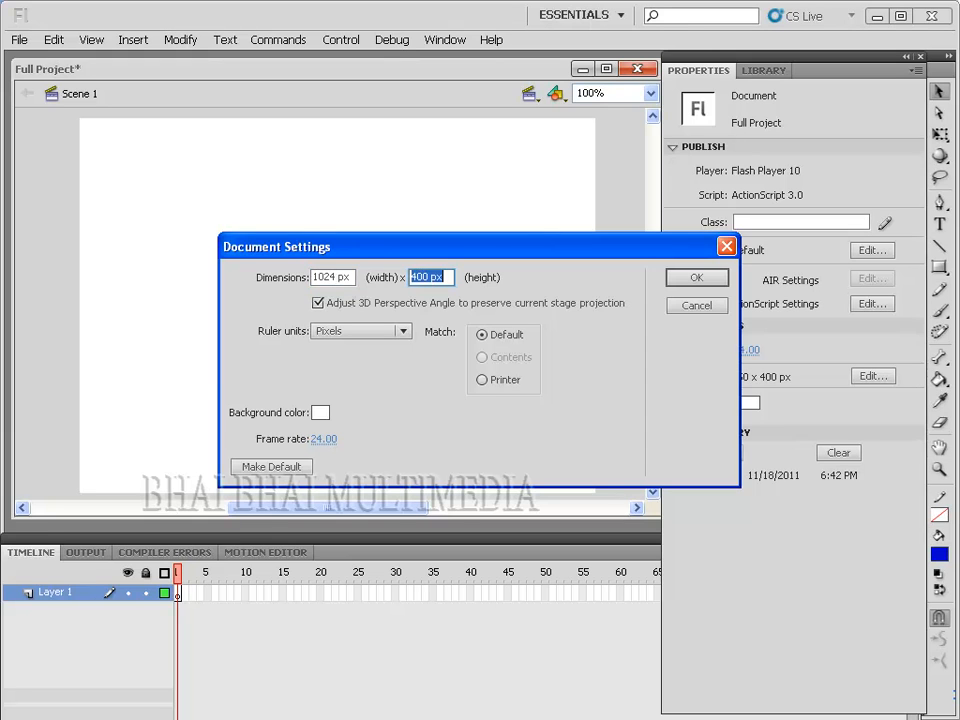
text(768)
click(687, 279)
Change the stage background colour from the swatches to bright purple
drag(654, 272, 658, 306)
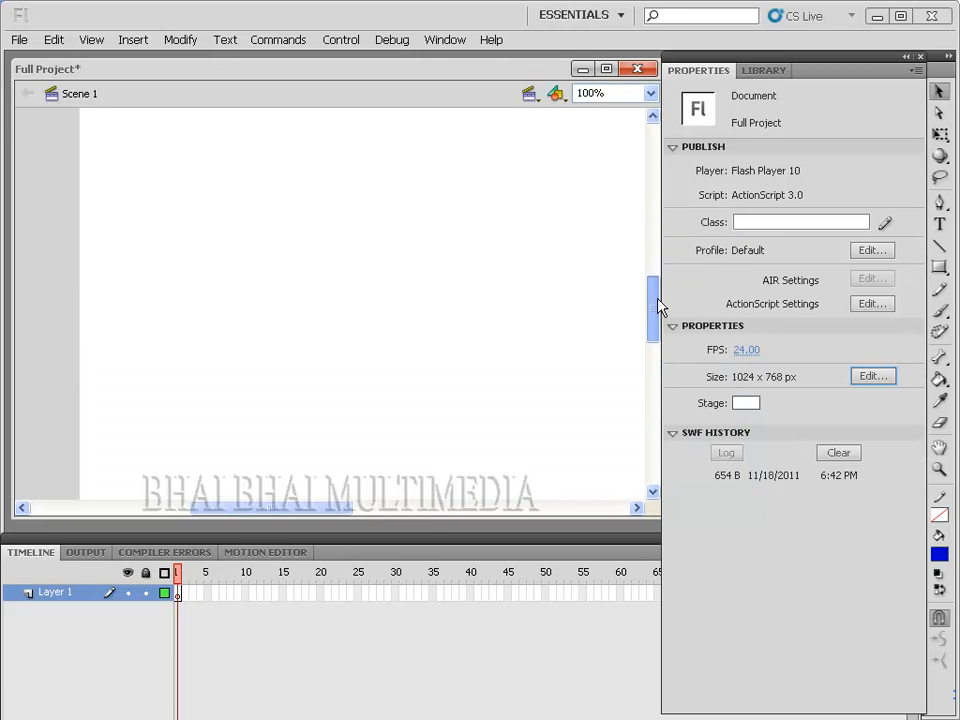
click(743, 402)
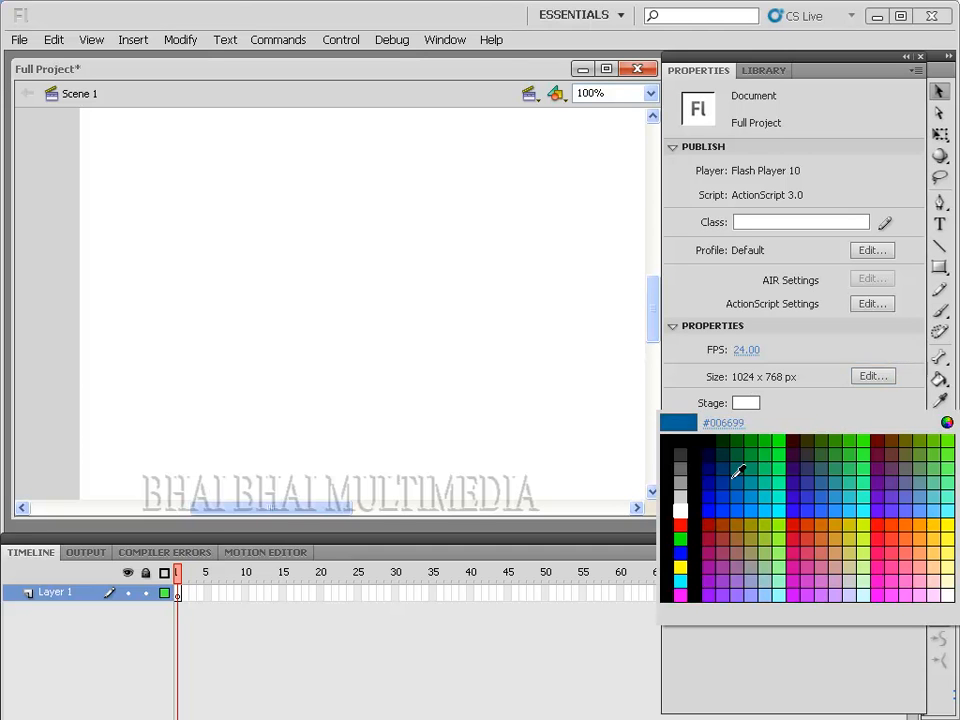
click(714, 583)
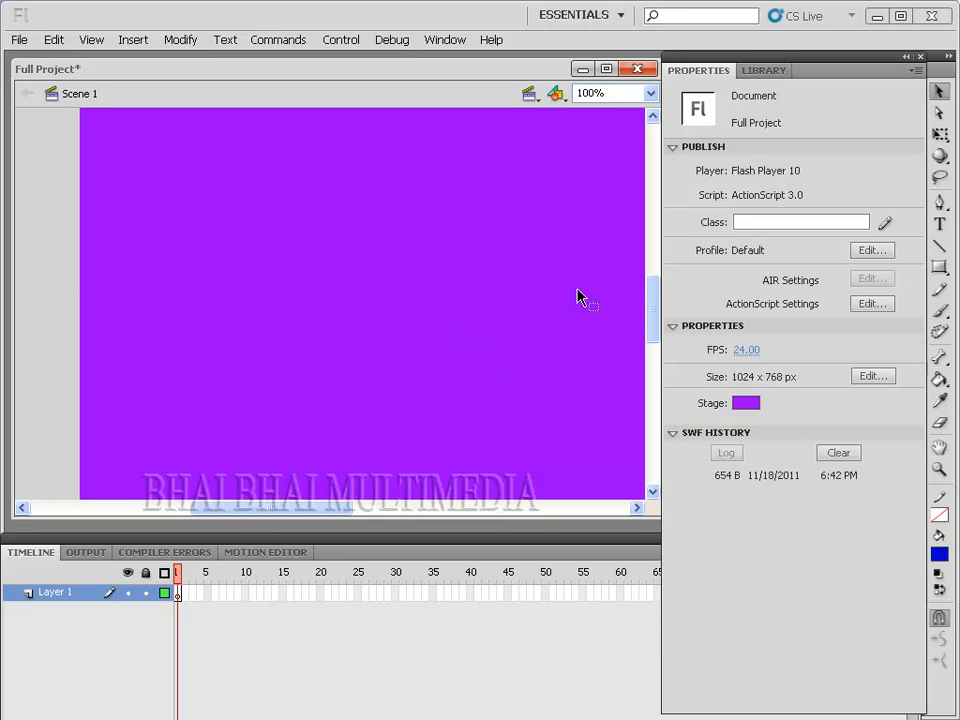
Import the banner bitmap from the project's Image folder into the library
drag(651, 317, 645, 310)
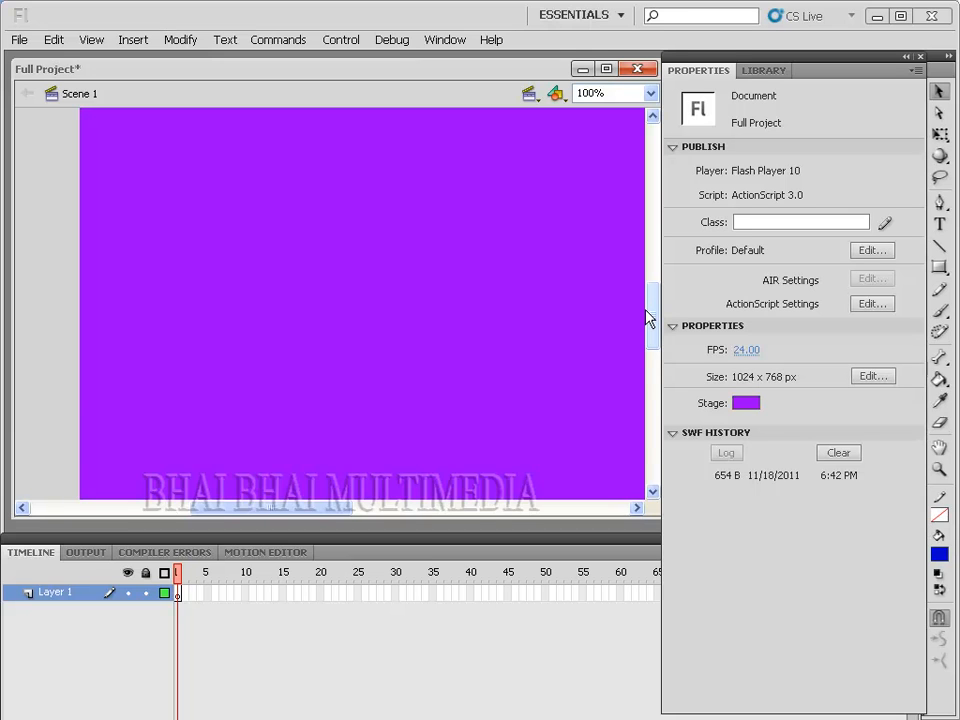
key(ctrl+minus)
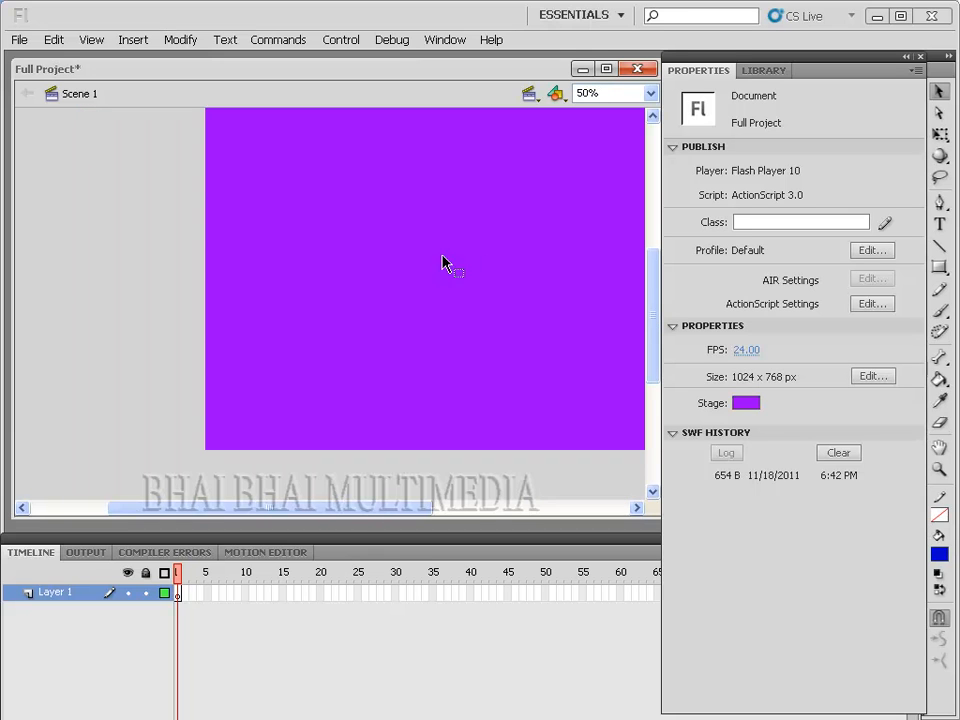
drag(493, 257, 408, 302)
drag(655, 328, 636, 335)
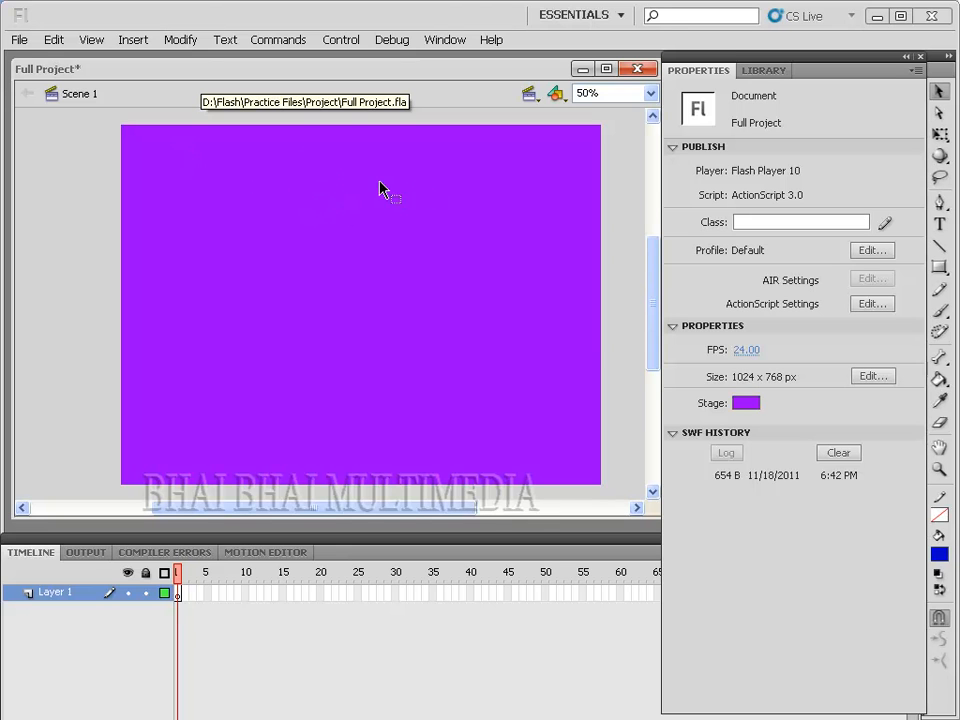
click(19, 41)
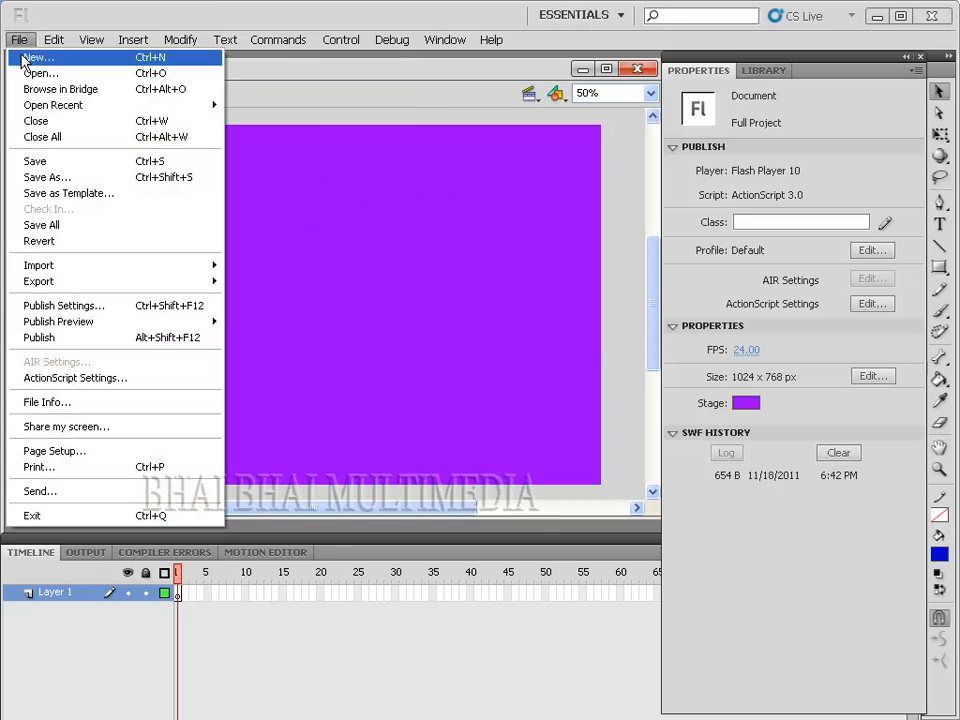
mouse_move(180, 268)
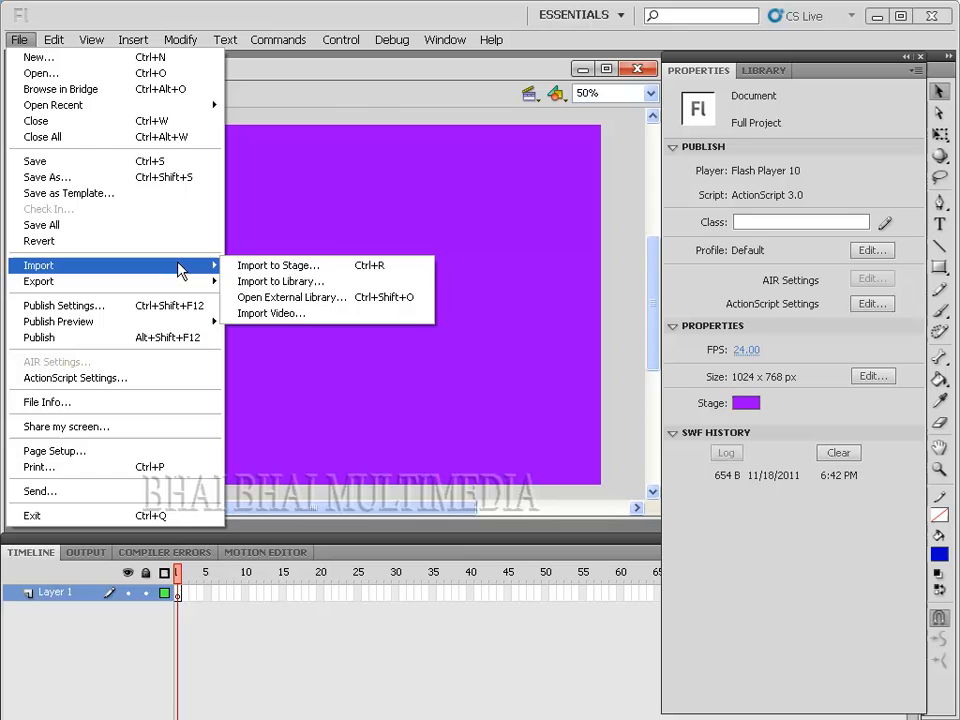
click(312, 282)
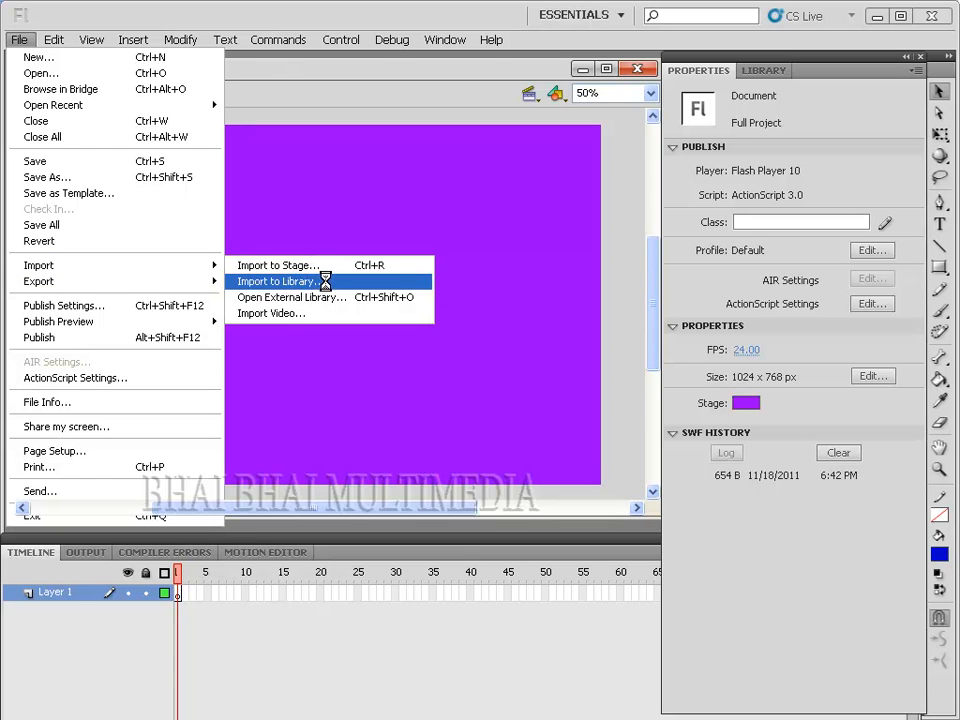
double_click(127, 352)
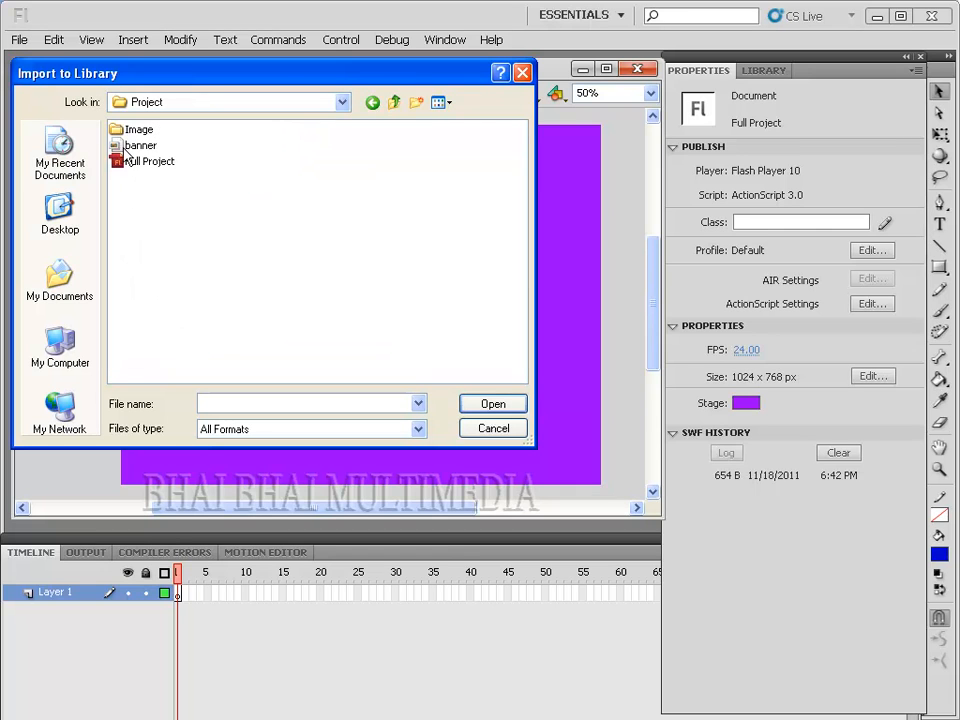
click(123, 135)
double_click(124, 138)
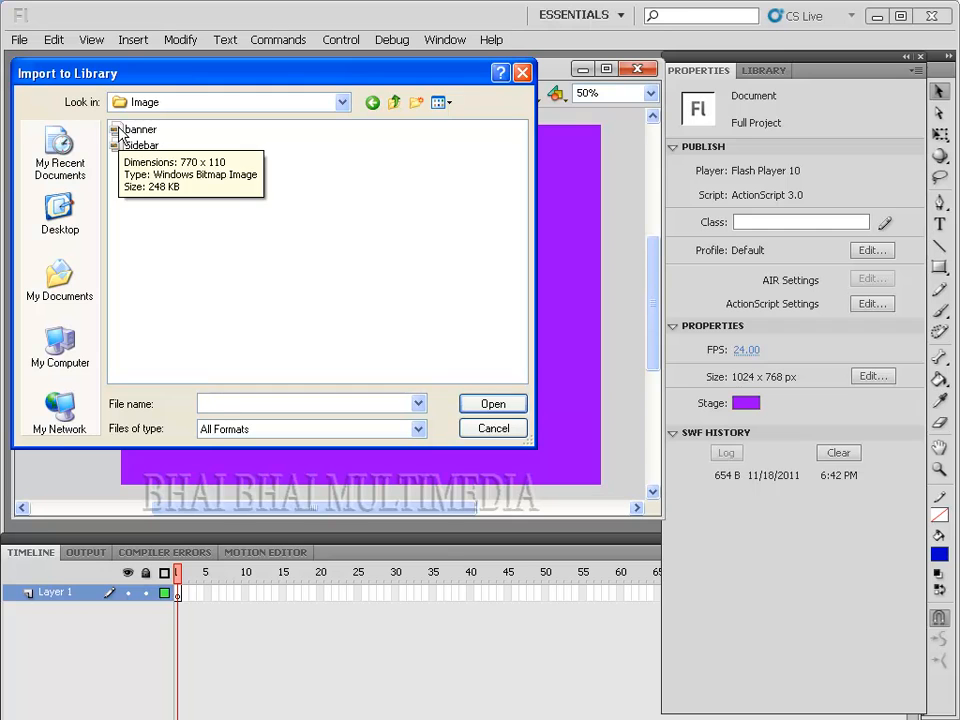
click(128, 131)
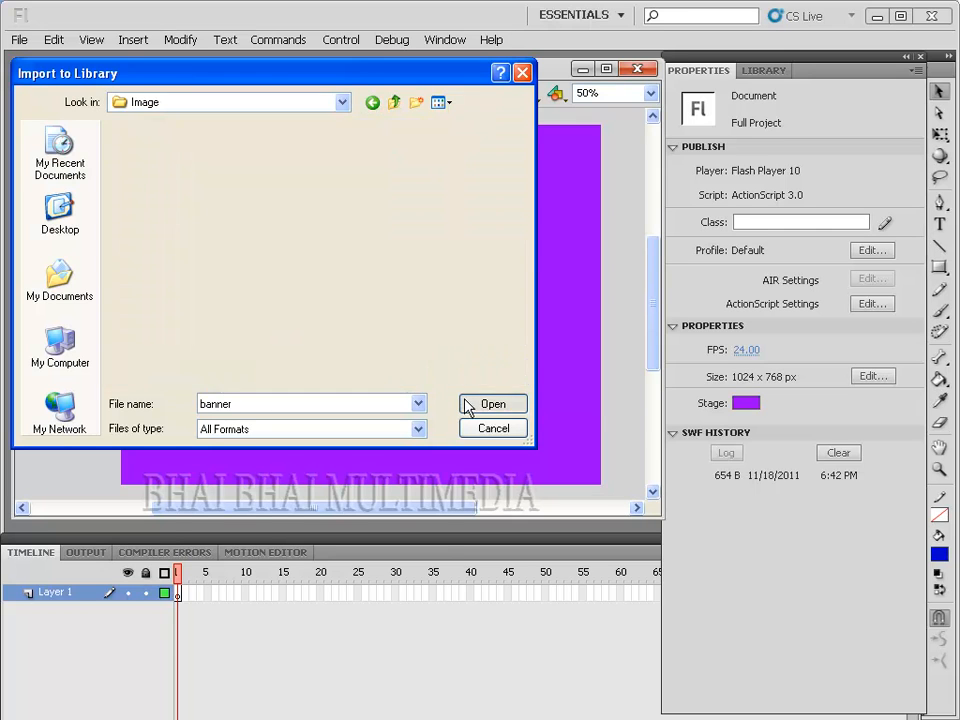
click(465, 403)
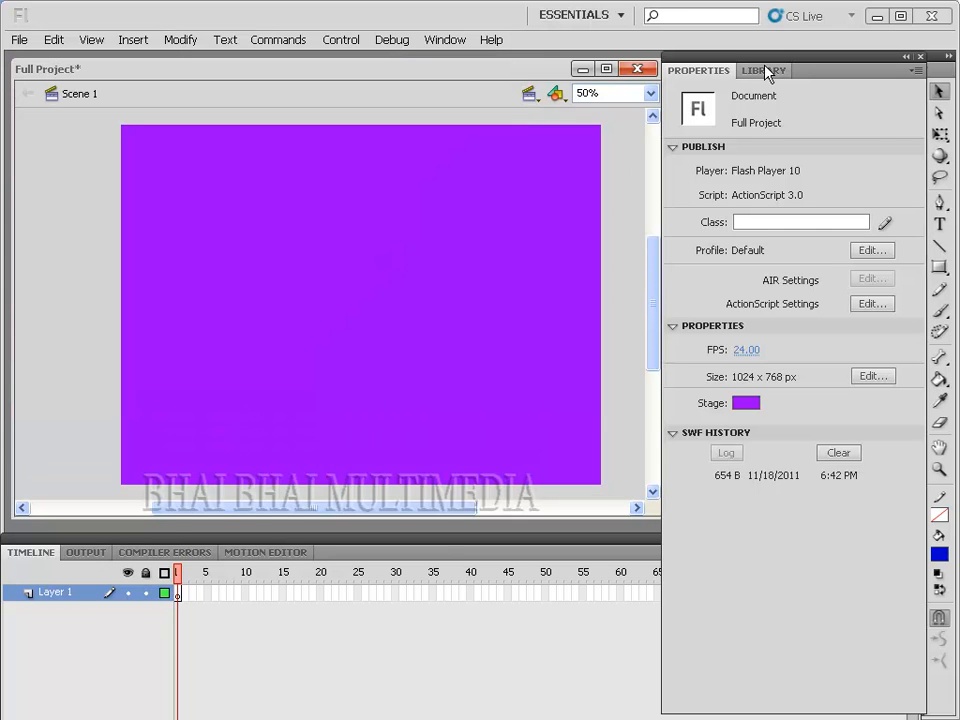
Place banner.bmp from the library on the stage, flush with the stage's upper-left corner
click(768, 70)
click(697, 272)
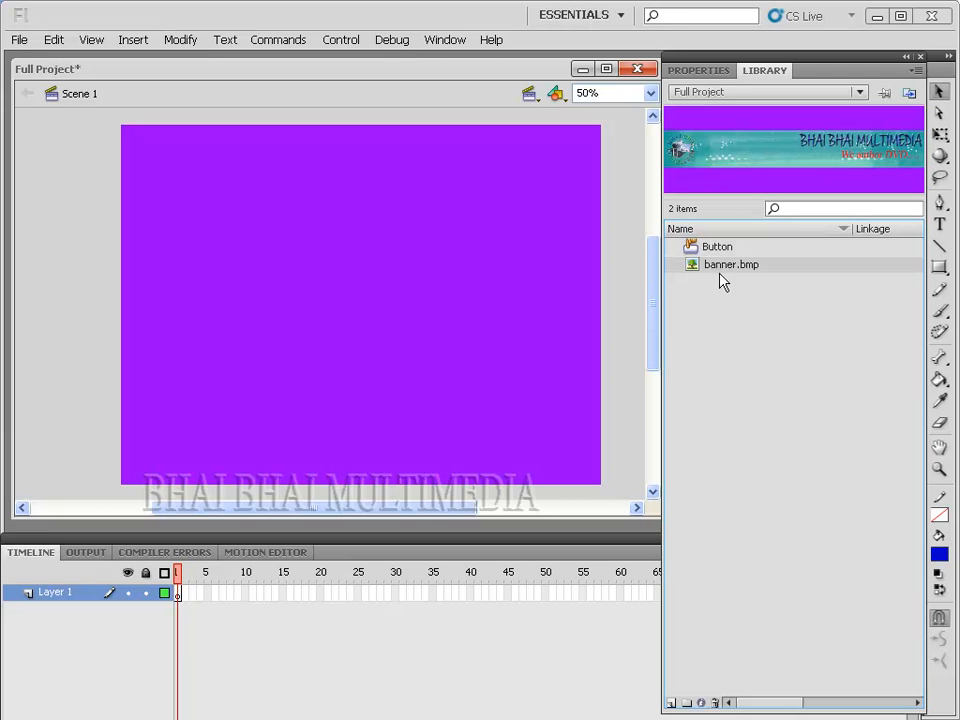
drag(697, 270, 300, 156)
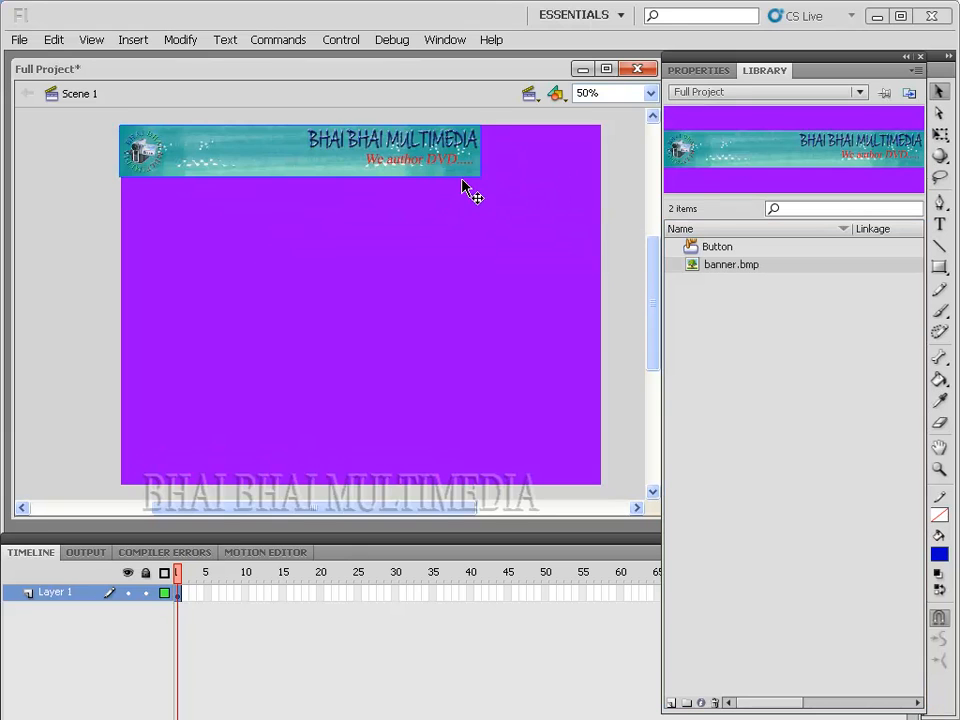
key(Right)
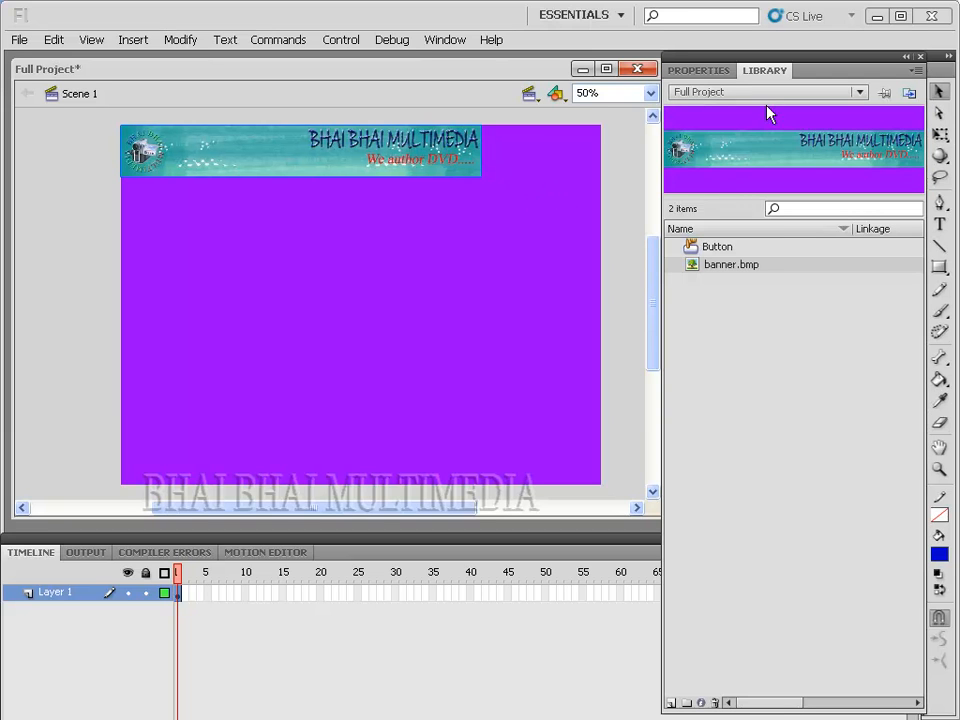
Stretch the banner horizontally with Free Transform so it spans the full width of the stage
click(940, 136)
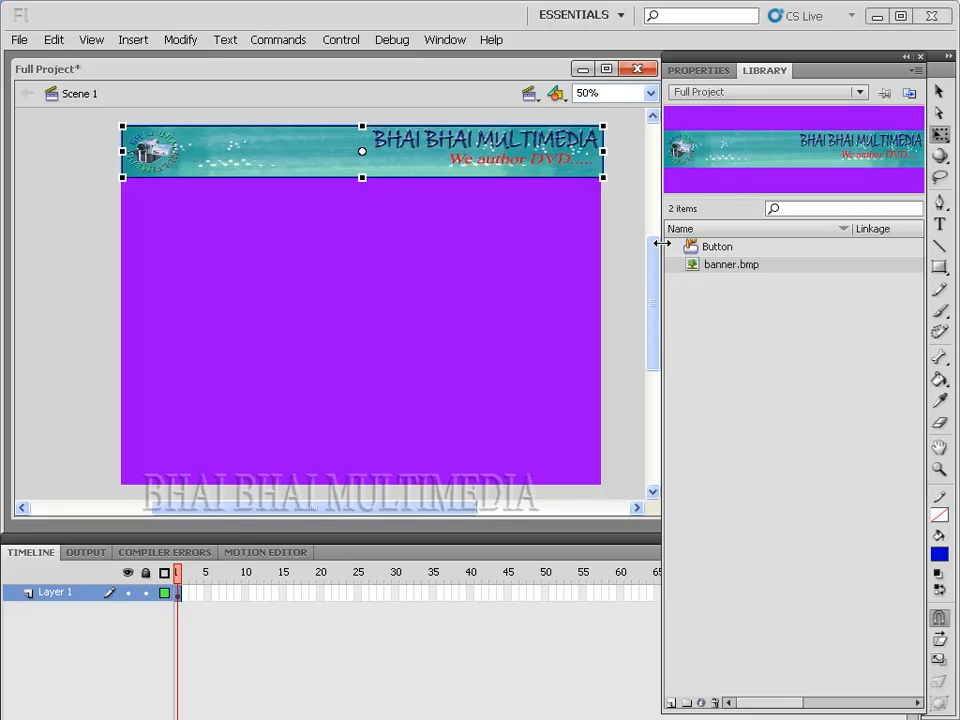
key(Left)
click(575, 265)
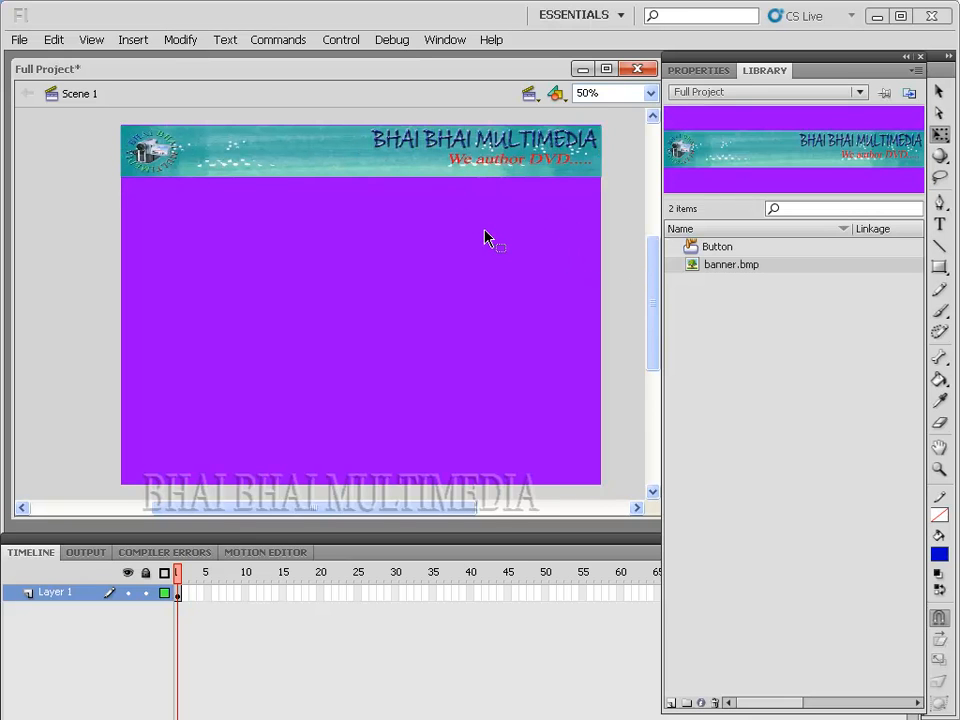
Make the banner slightly taller and nudge it down so its upper edge lines up with the stage's upper edge
click(447, 160)
drag(361, 177, 361, 183)
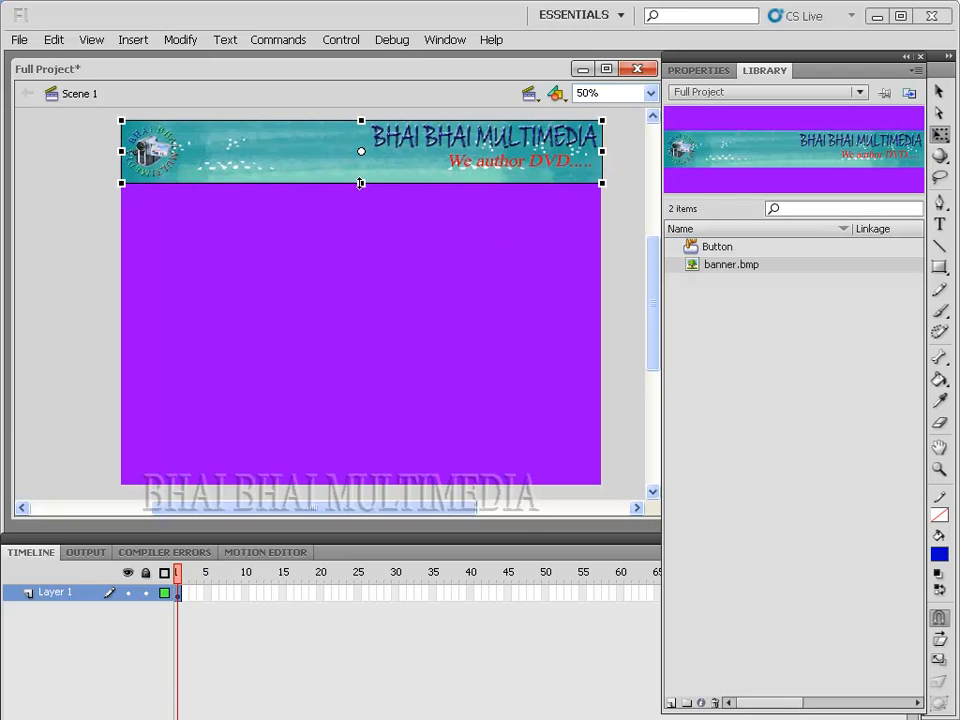
key(Down)
key(Down)
key(Down)
key(Down)
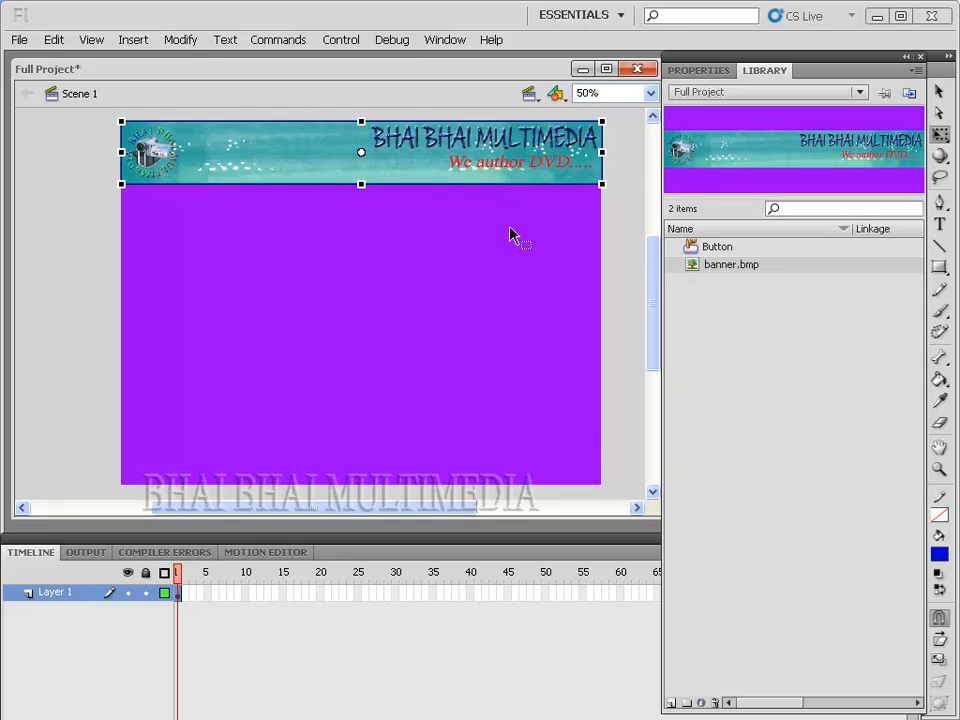
key(Down)
key(Down)
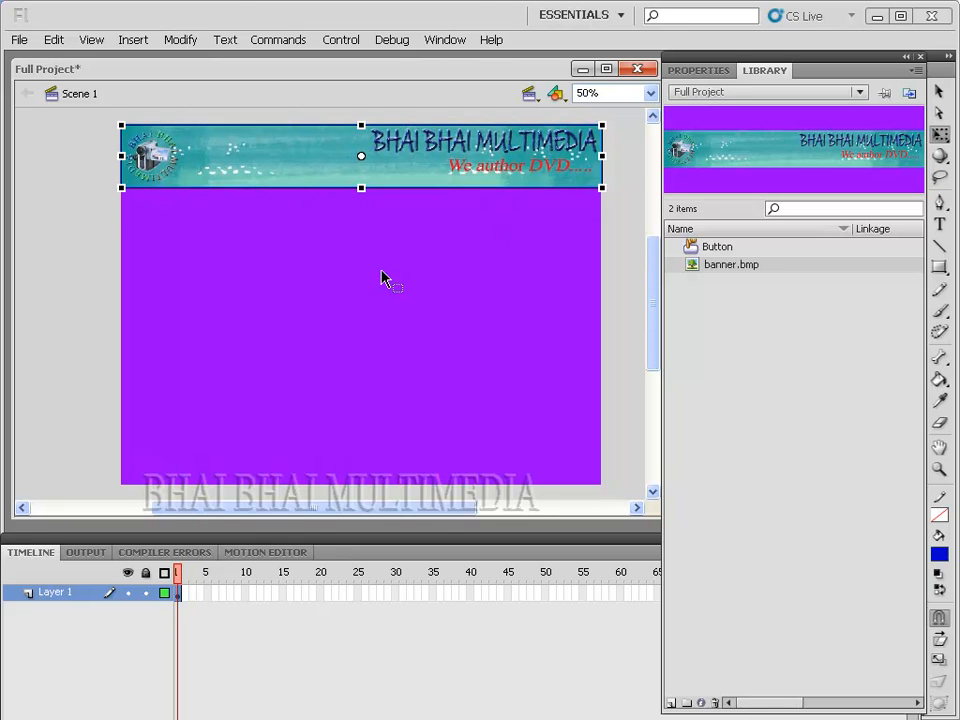
click(400, 230)
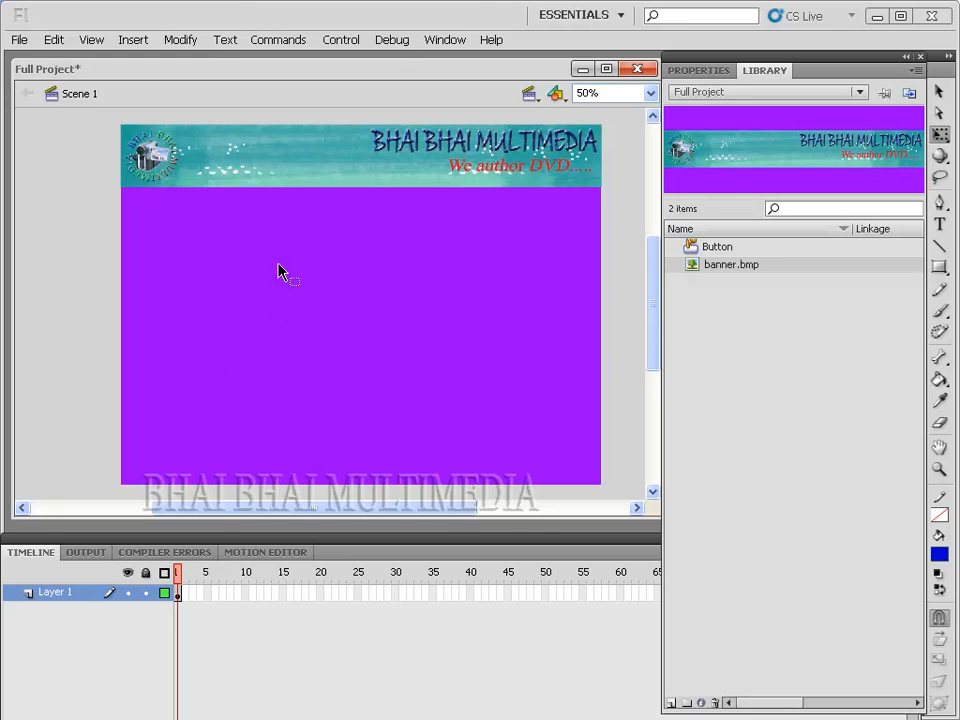
Import the Sidebar image from the Image folder into the library
click(19, 40)
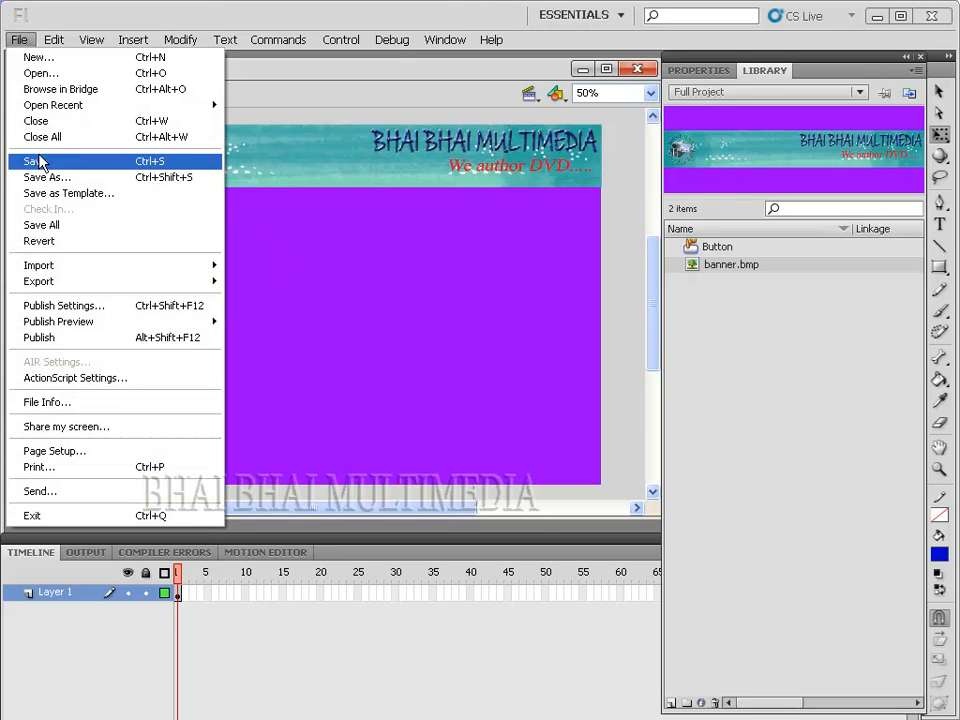
mouse_move(65, 268)
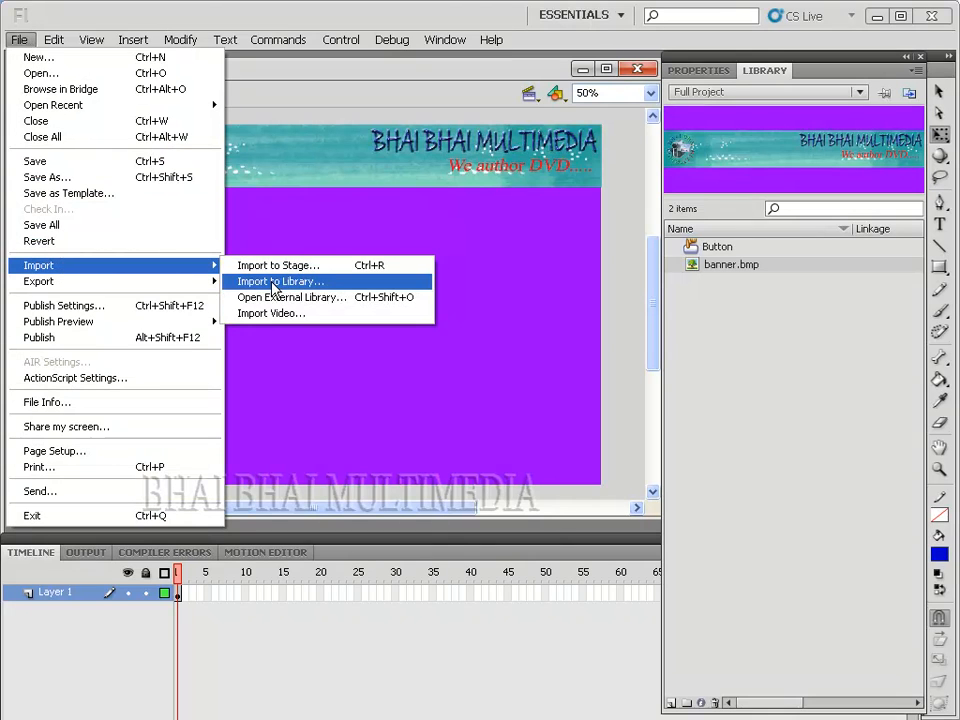
click(249, 280)
click(200, 181)
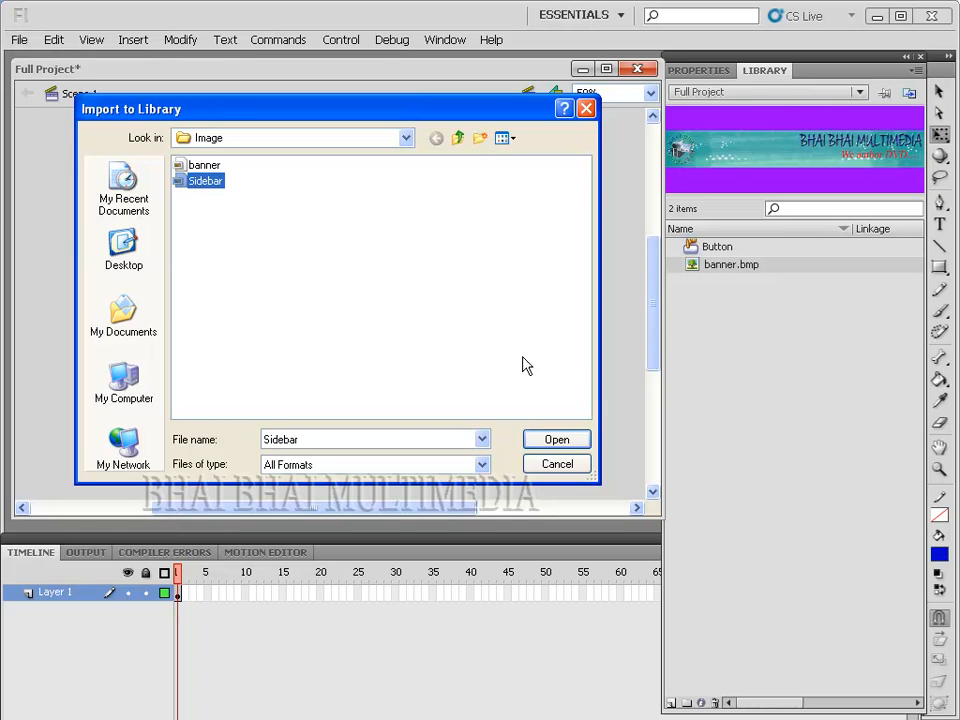
click(557, 439)
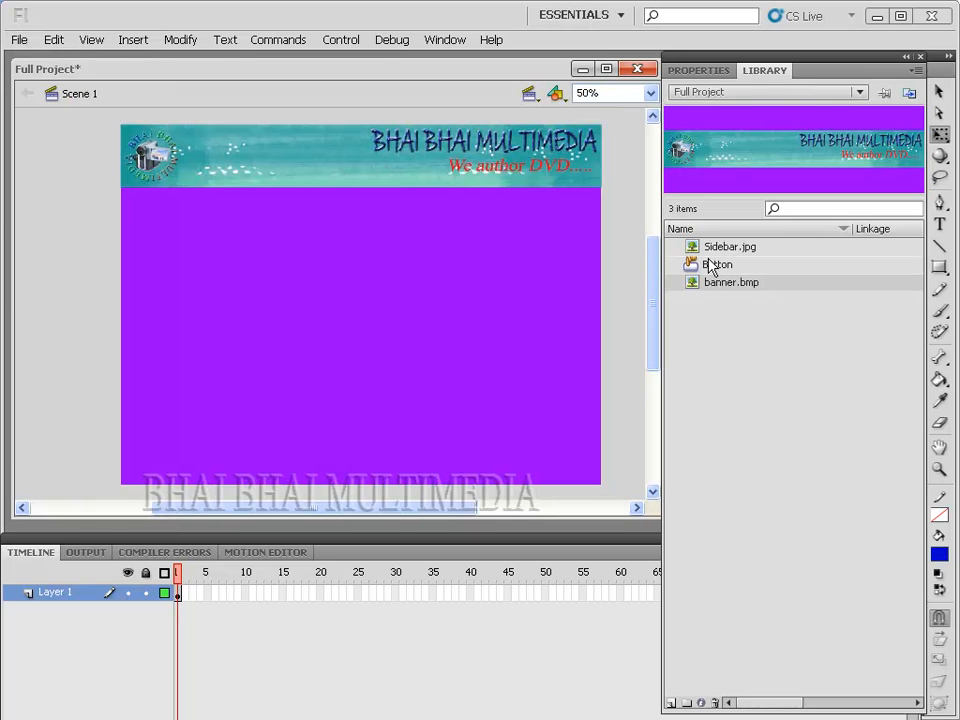
Place Sidebar.jpg below the banner along the stage's left edge and scale it down to end at the stage's lower edge
click(712, 248)
drag(691, 250, 199, 364)
drag(648, 283, 637, 305)
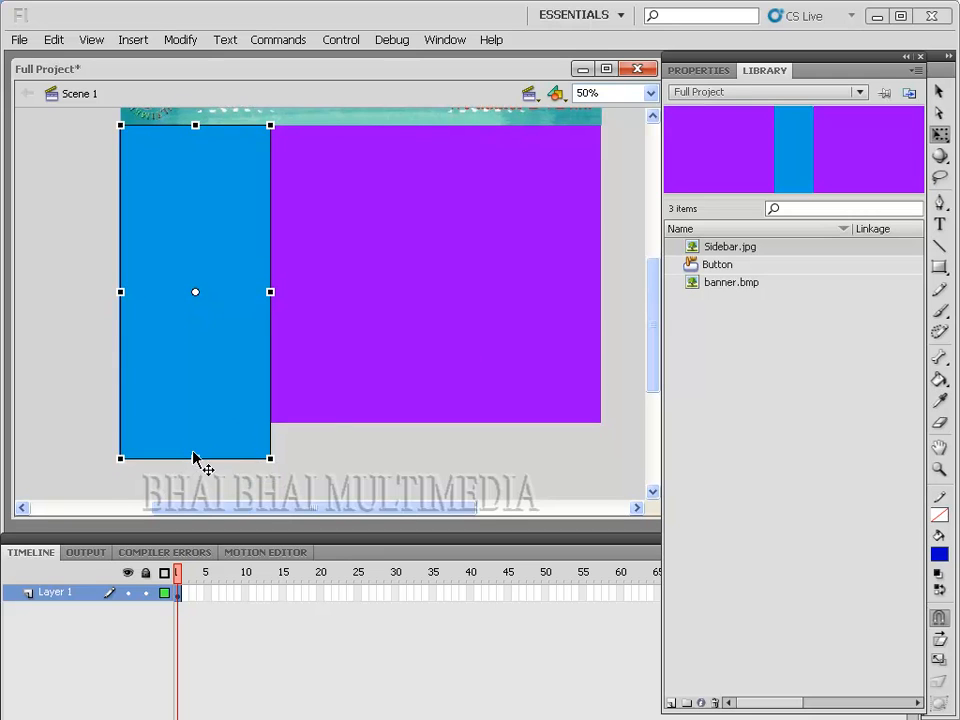
mouse_move(195, 458)
mouse_down()
mouse_move(195, 434)
mouse_move(195, 442)
mouse_up()
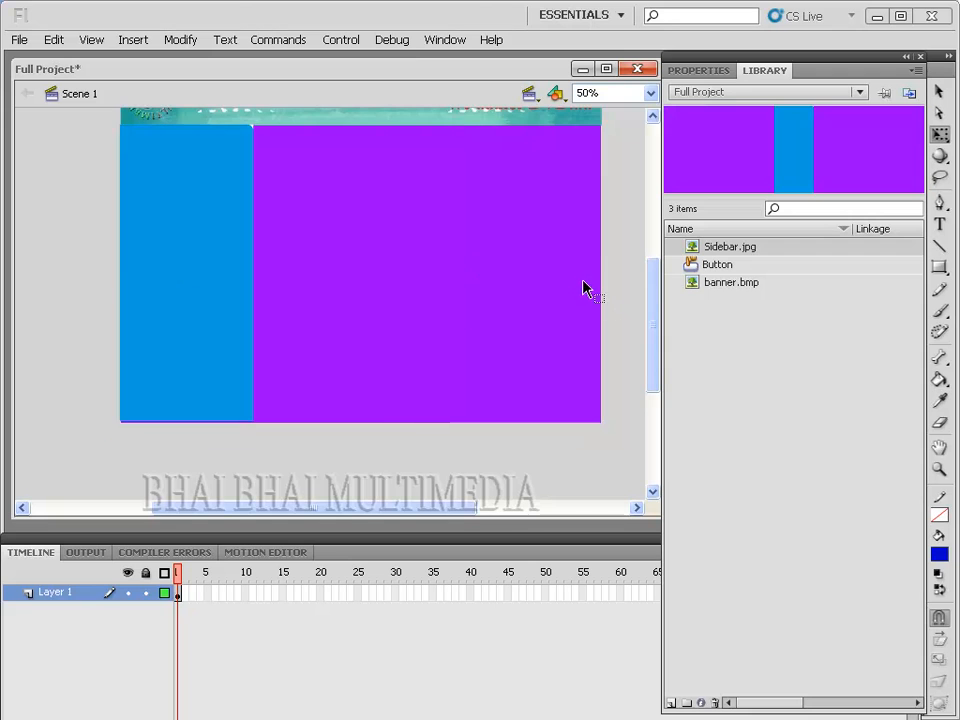
Place three instances of the Button symbol along the banner's lower edge, starting beside the logo
drag(652, 320, 664, 289)
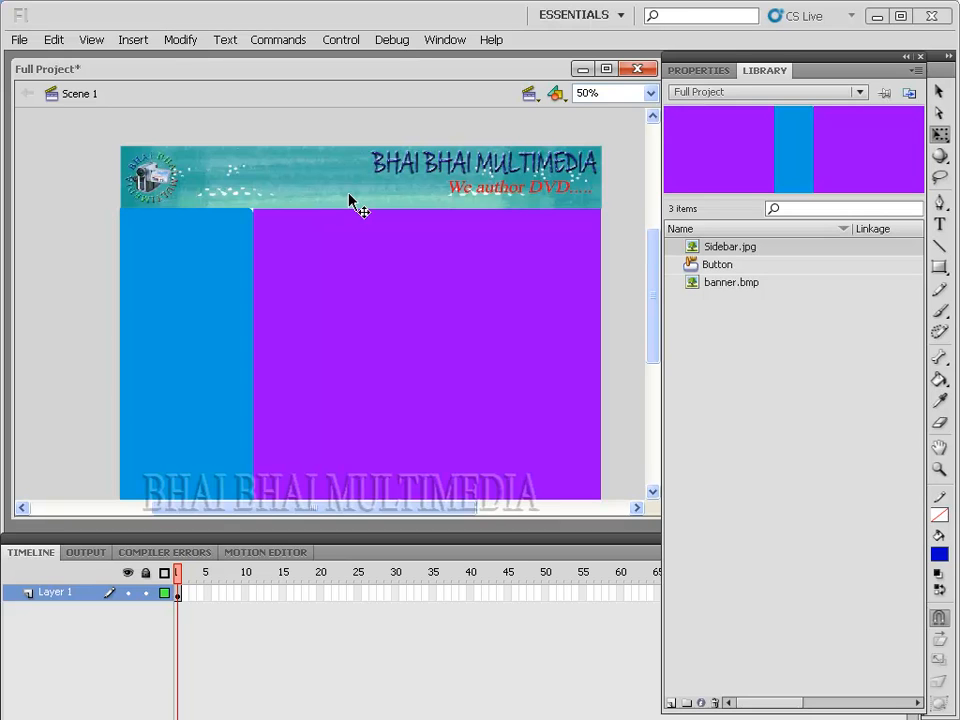
click(725, 266)
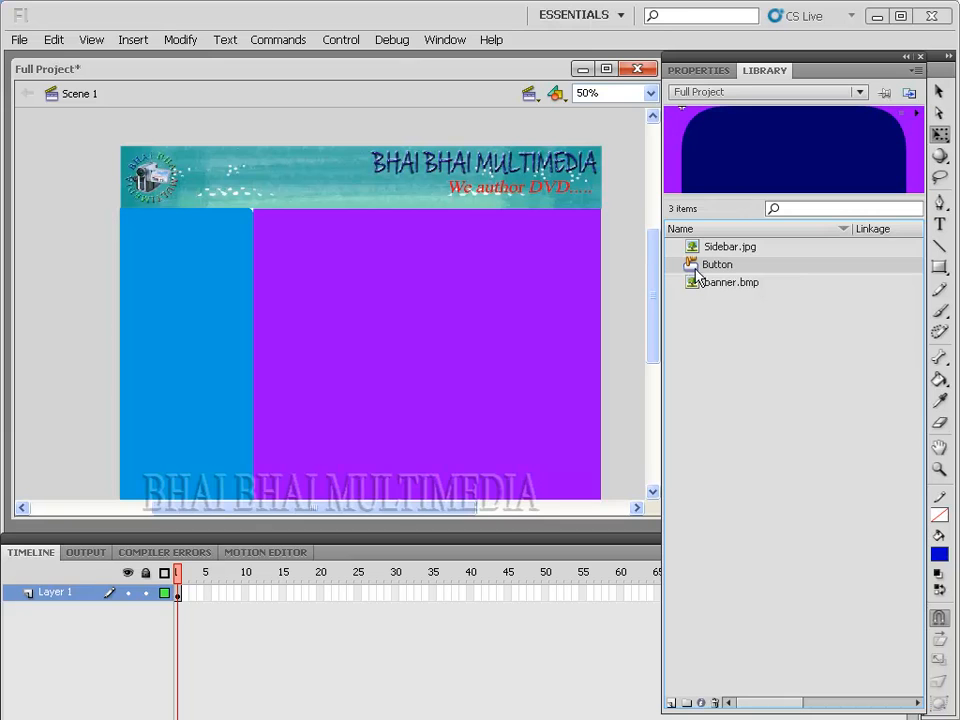
drag(699, 266, 203, 207)
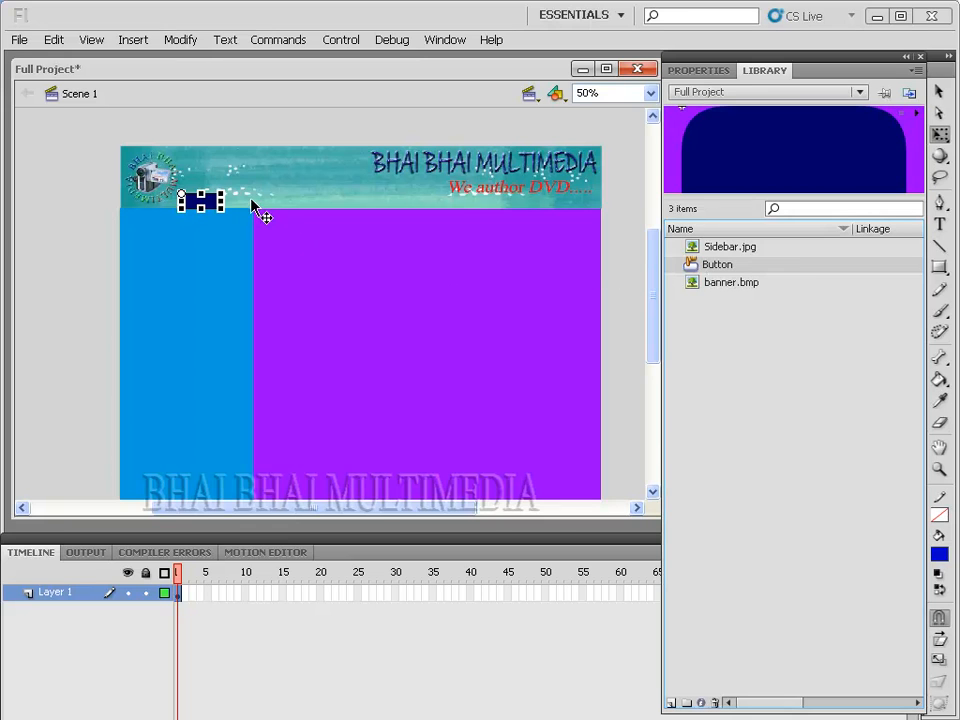
drag(690, 264, 262, 207)
drag(707, 265, 418, 207)
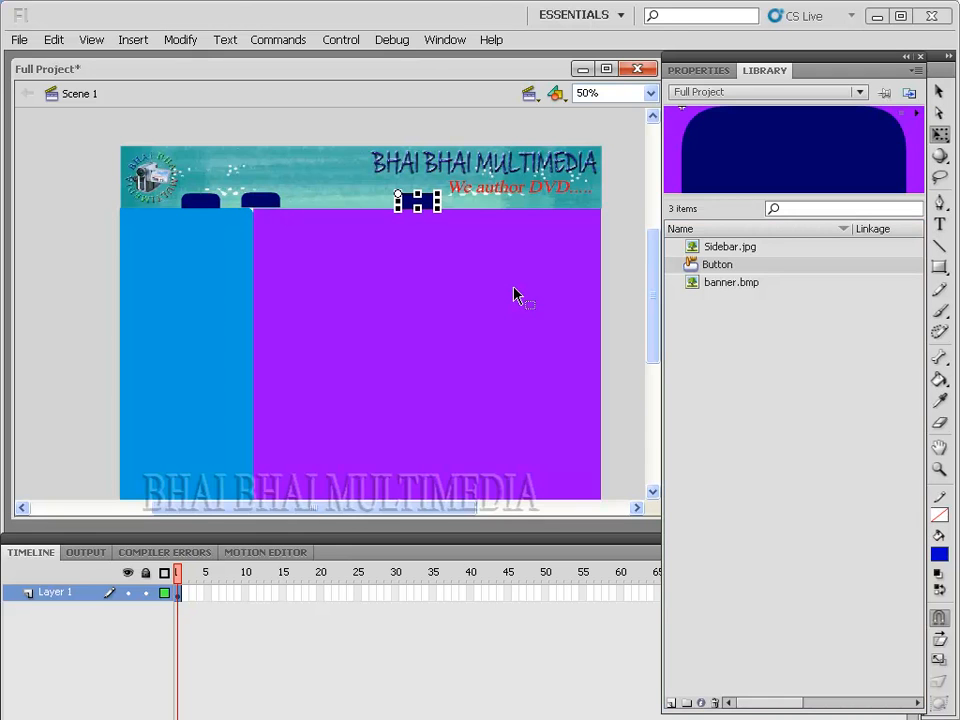
Set the width of the rightmost button on the banner to 100 px, keeping its proportions
key(ctrl+equal)
key(ctrl+equal)
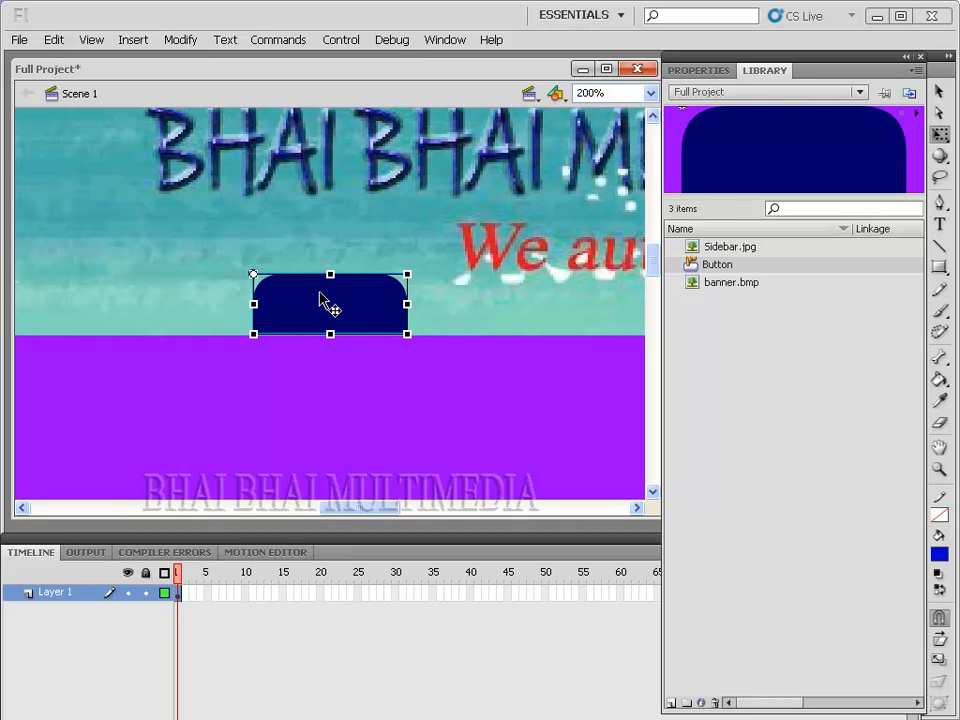
click(699, 70)
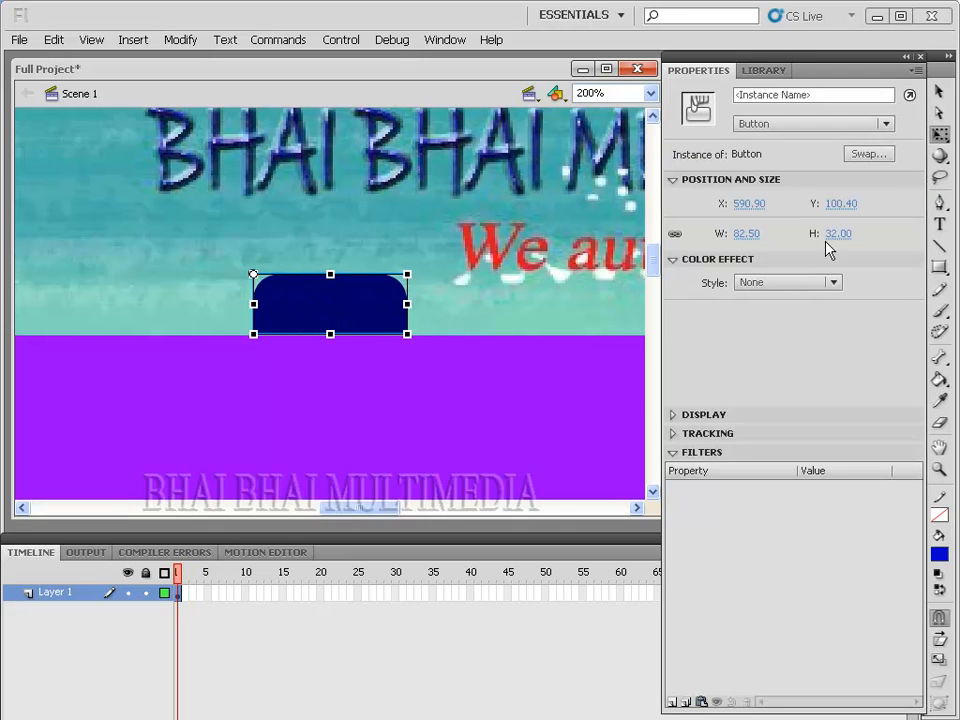
click(748, 236)
text(10)
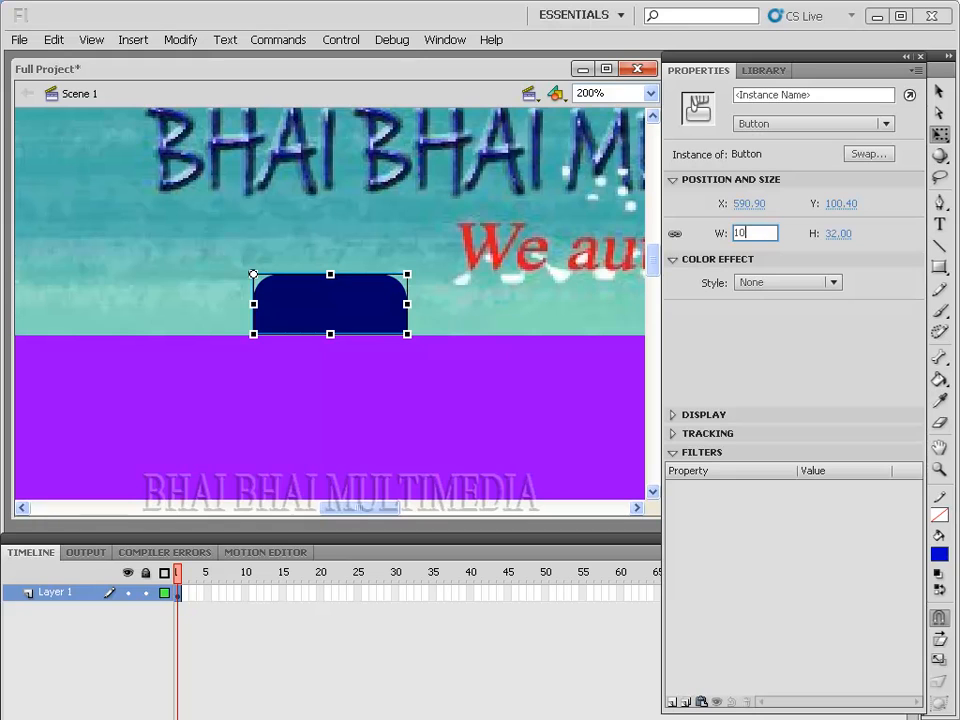
text(0)
key(Return)
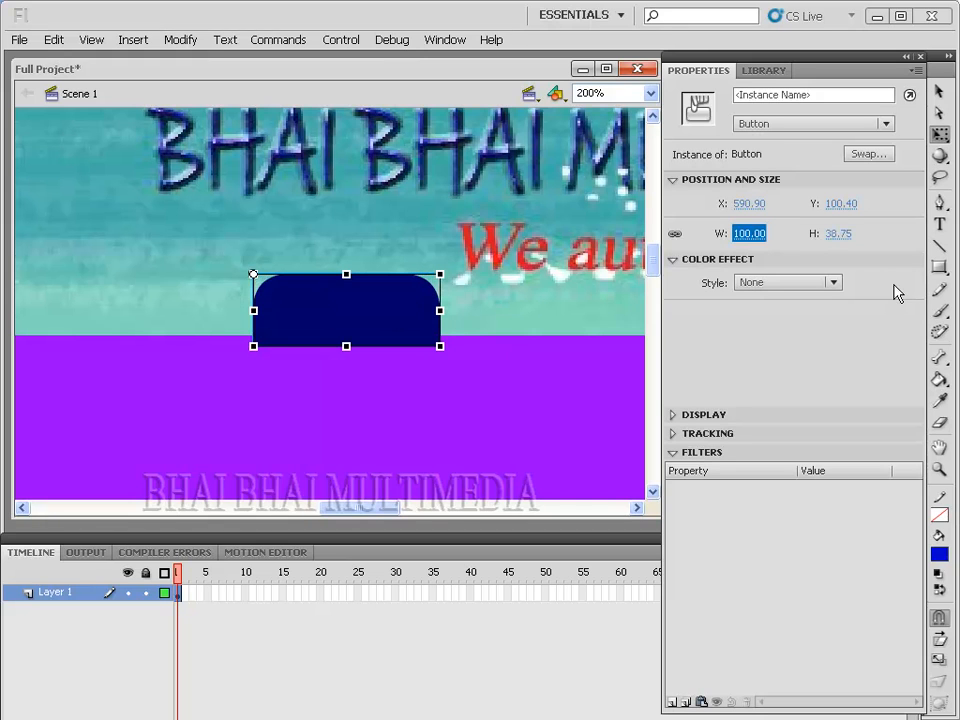
click(838, 233)
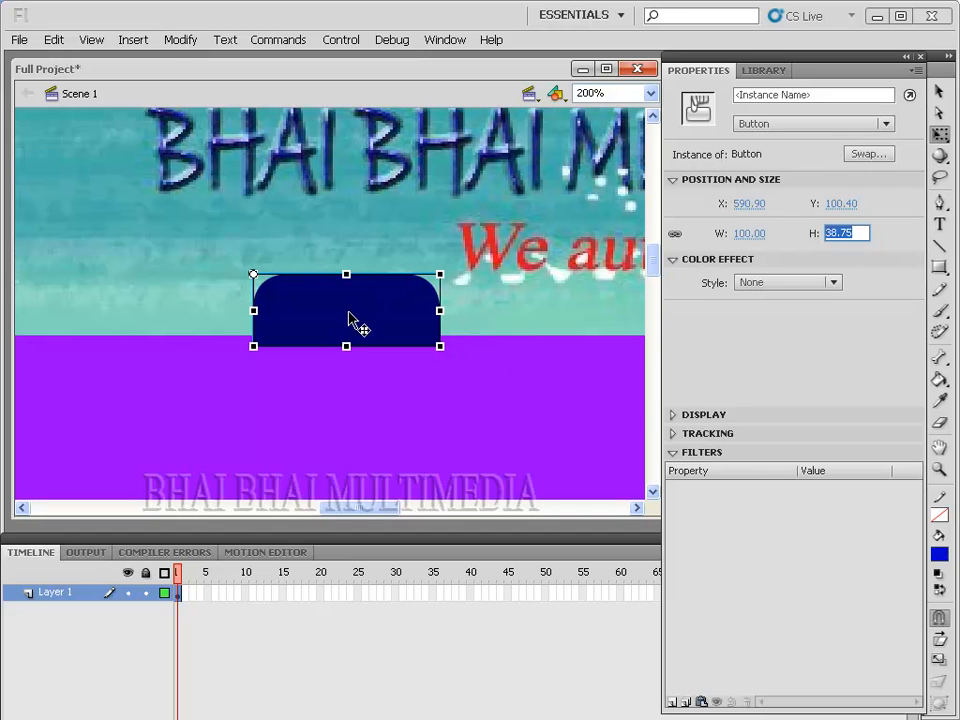
Nudge the enlarged rightmost button up until its lower edge lines up with the banner's lower edge
click(348, 318)
key(Up)
key(Up)
key(Up)
key(Up)
key(Up)
key(Up)
key(Up)
key(Up)
key(Up)
key(Up)
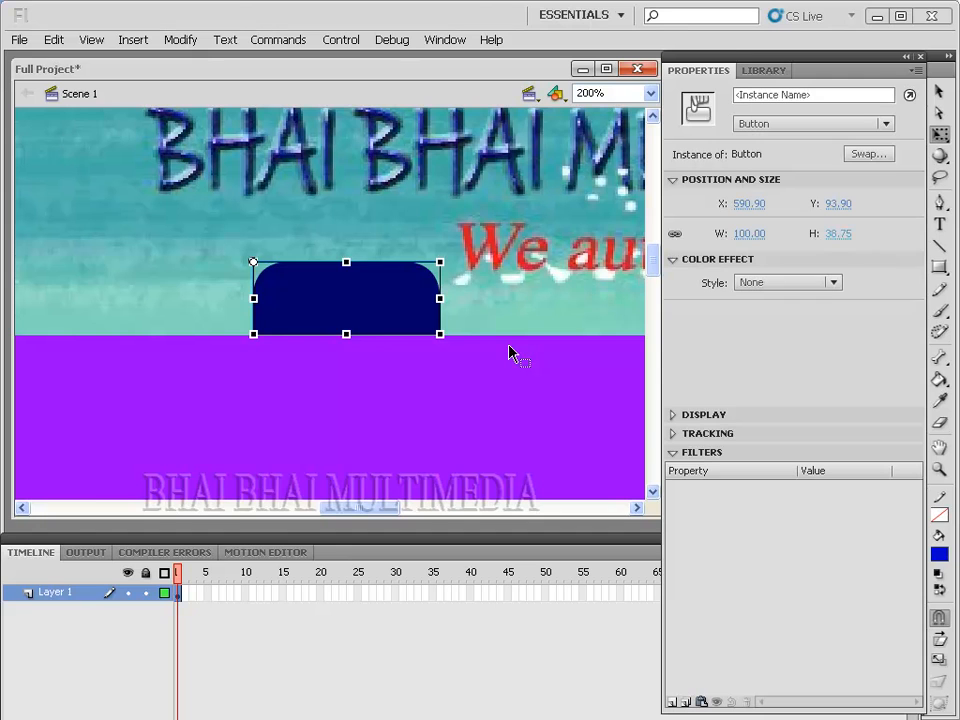
Set the width of the middle button and the leftmost button to 100 px each, keeping their proportions
drag(376, 511, 296, 494)
click(389, 287)
text(100)
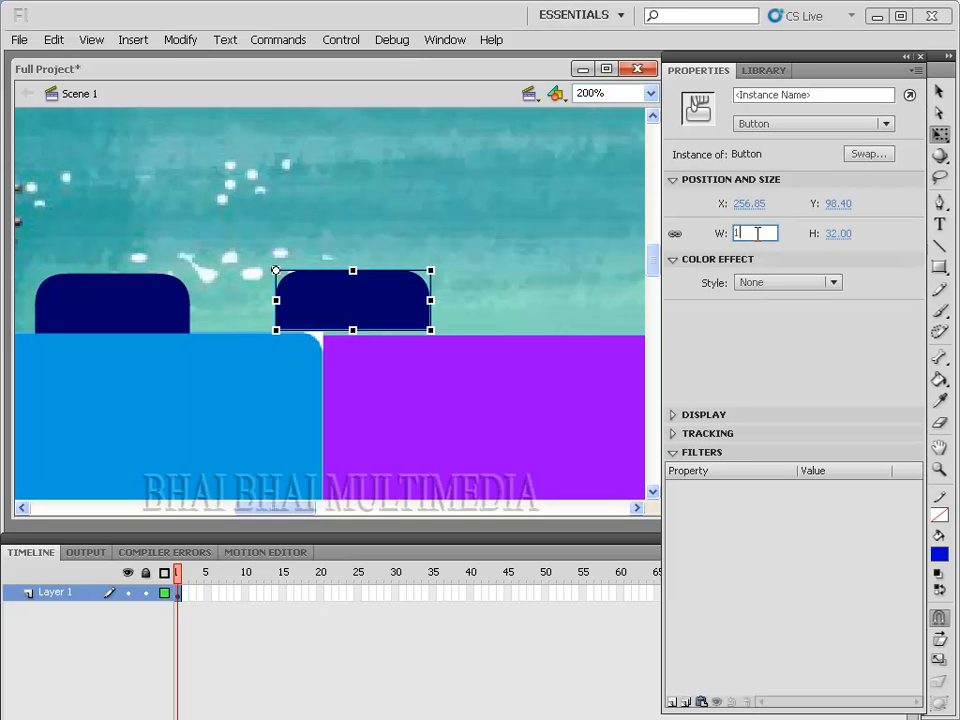
key(Return)
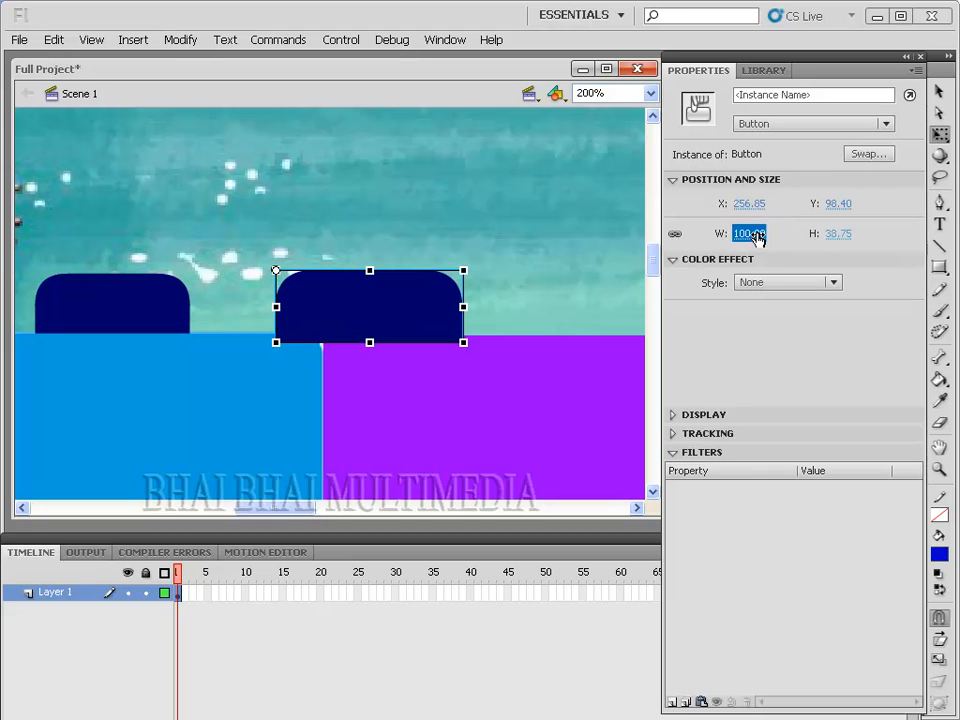
click(137, 304)
click(760, 237)
text(100)
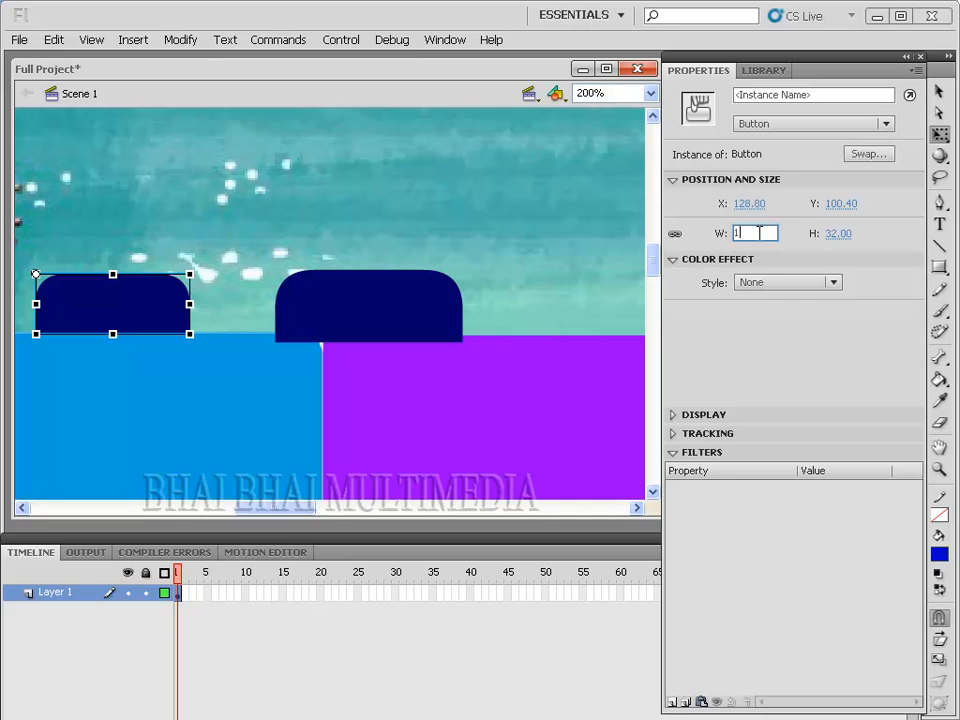
key(Return)
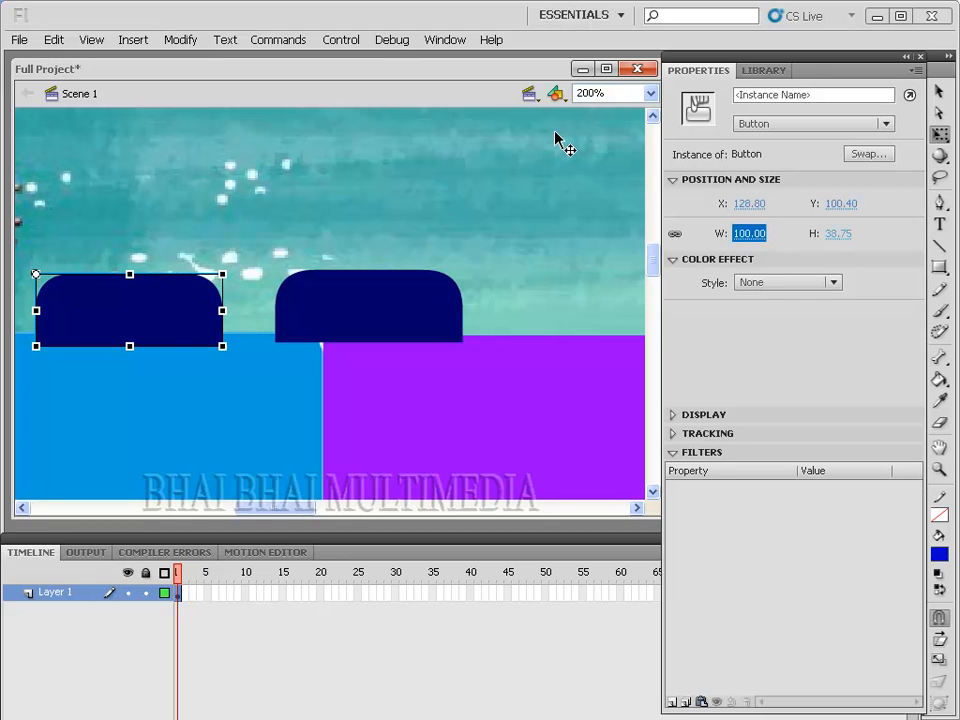
Move the two other buttons beside the rightmost one to form a row with small, roughly equal gaps
key(ctrl+1)
drag(350, 508, 370, 511)
drag(302, 320, 530, 308)
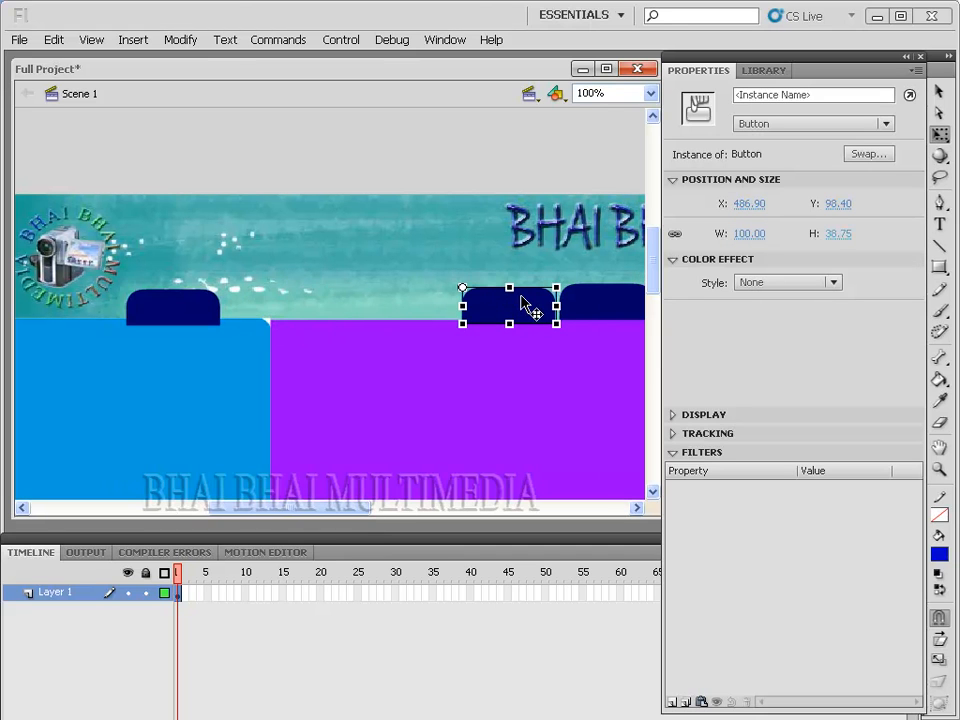
drag(197, 314, 418, 304)
drag(336, 510, 397, 502)
drag(241, 307, 226, 307)
drag(340, 296, 324, 298)
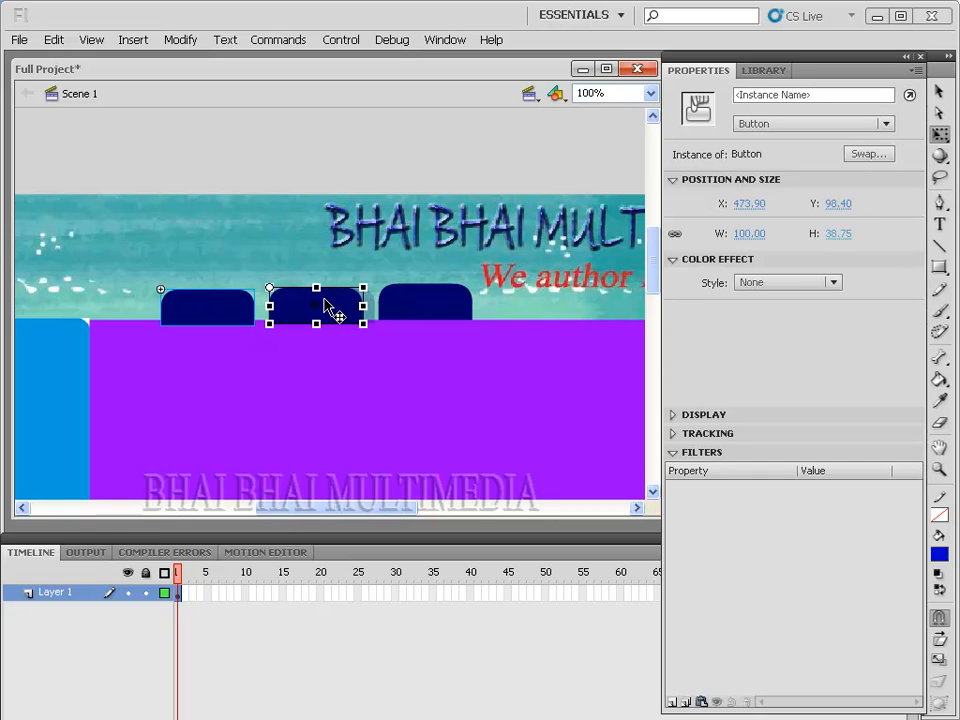
click(418, 308)
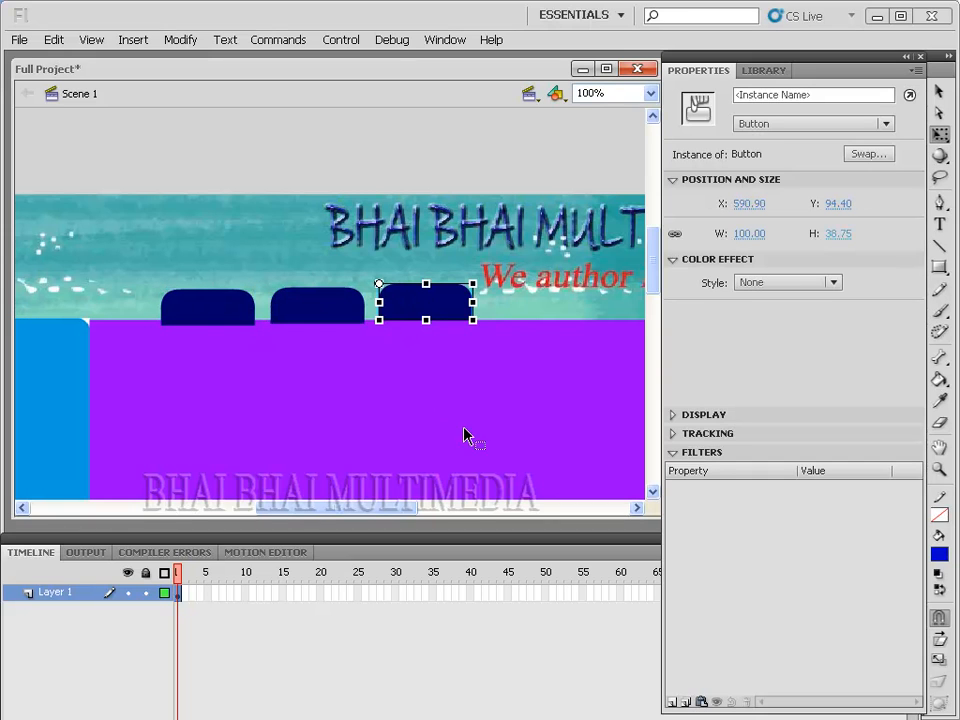
Align the upper edges of all three buttons with each other
click(250, 310)
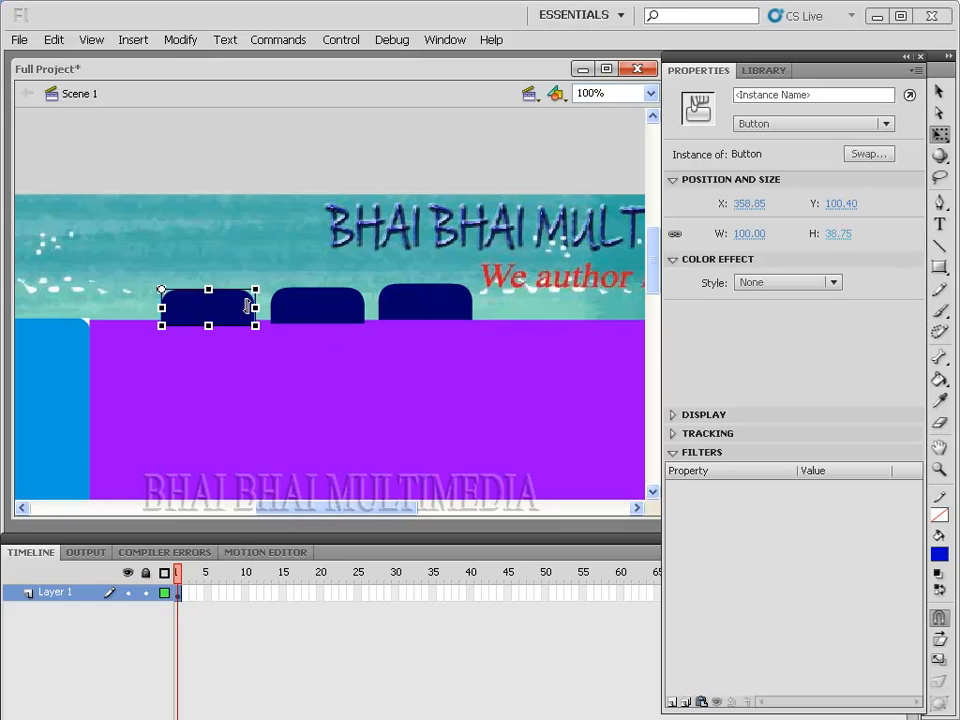
shift+click(354, 311)
shift+click(426, 313)
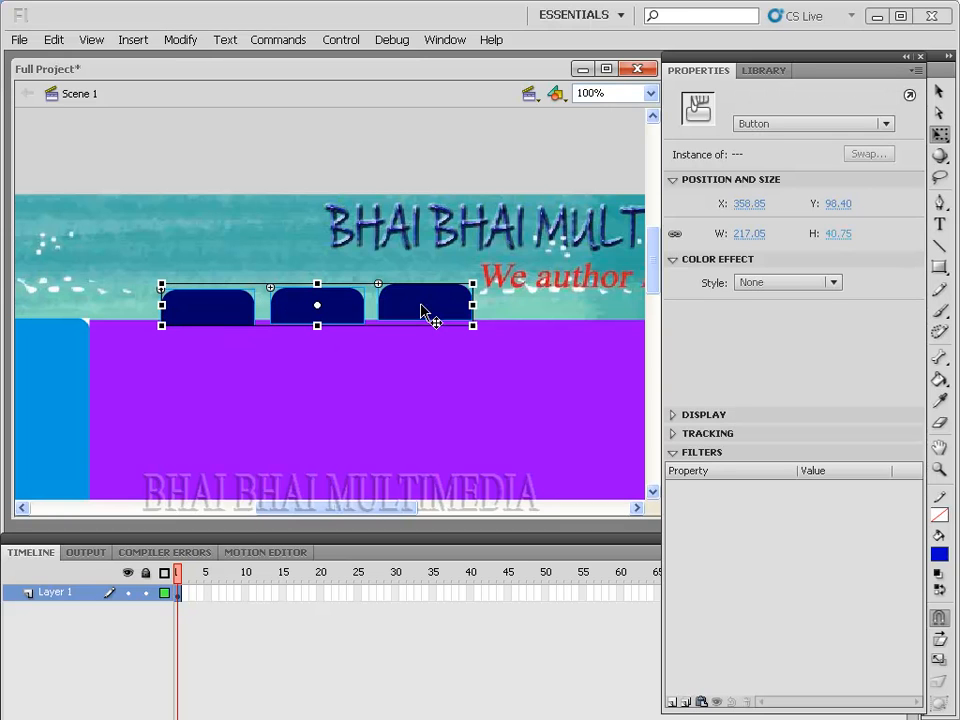
click(446, 40)
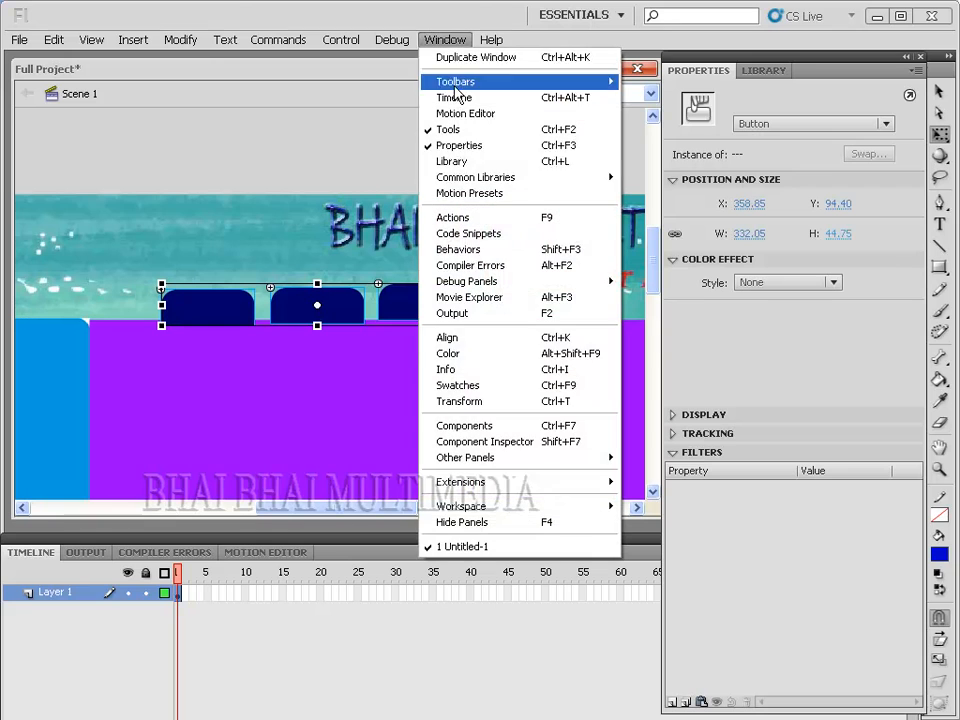
click(463, 337)
drag(126, 43, 786, 244)
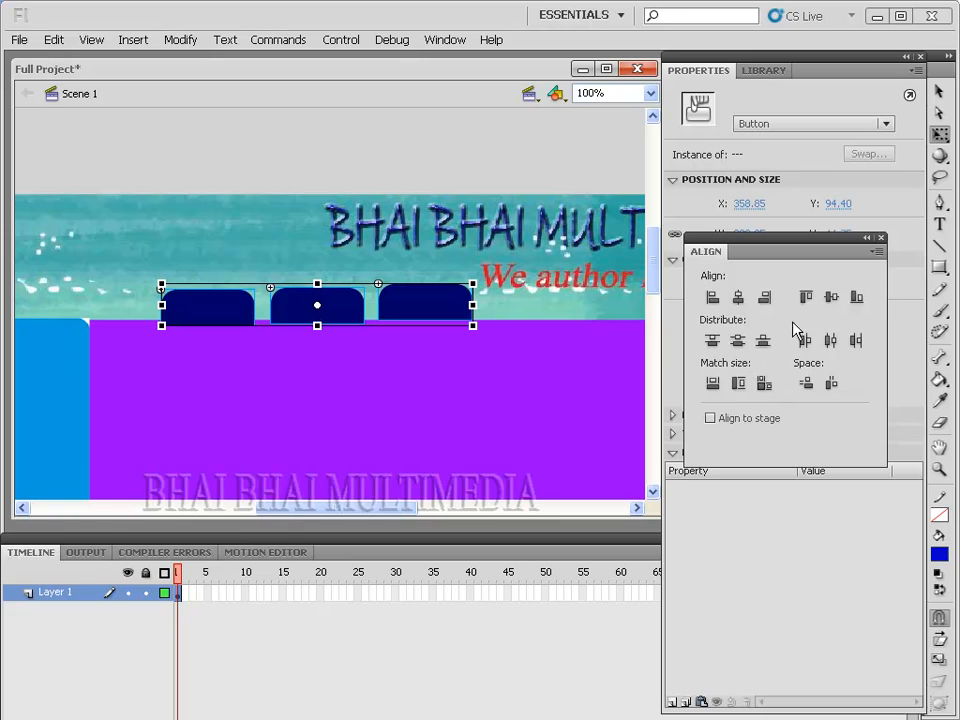
click(804, 299)
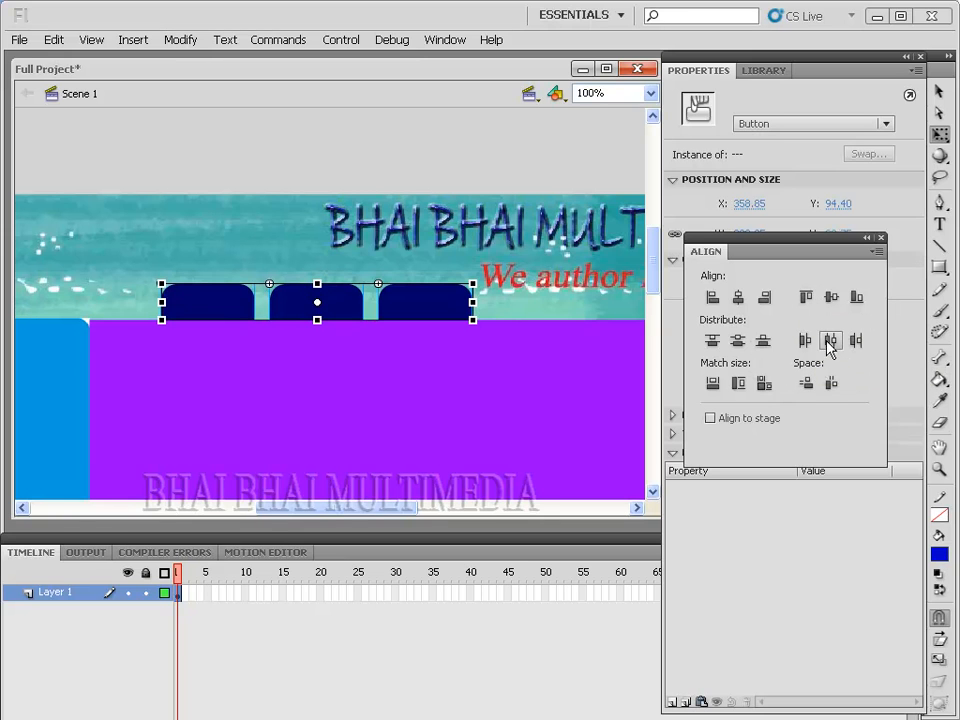
click(495, 356)
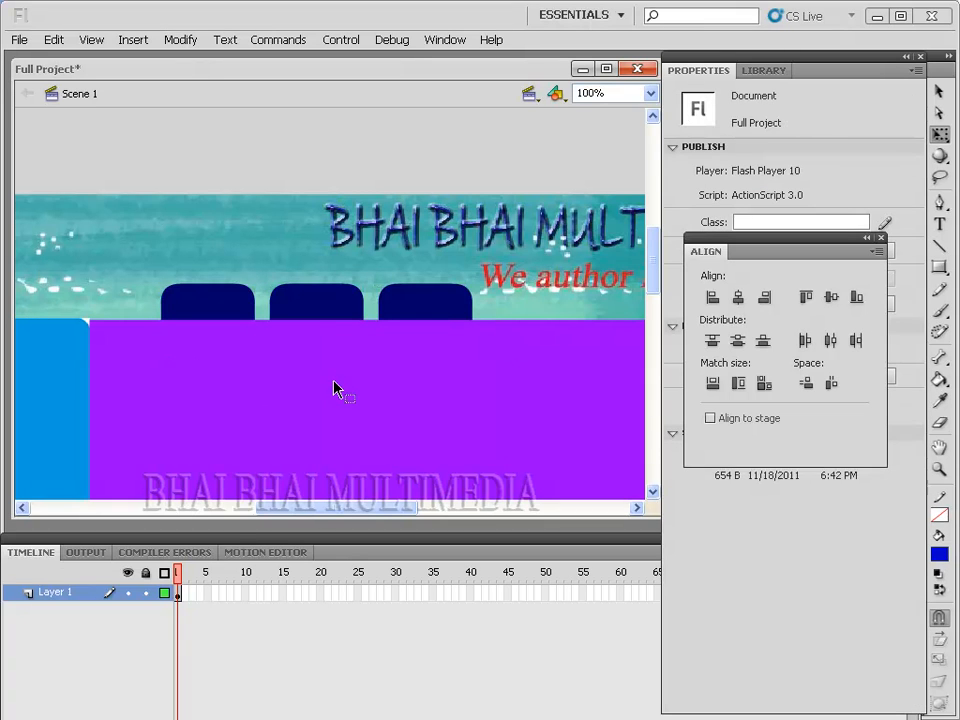
mouse_move(364, 510)
mouse_down()
mouse_move(343, 506)
mouse_move(368, 510)
mouse_up()
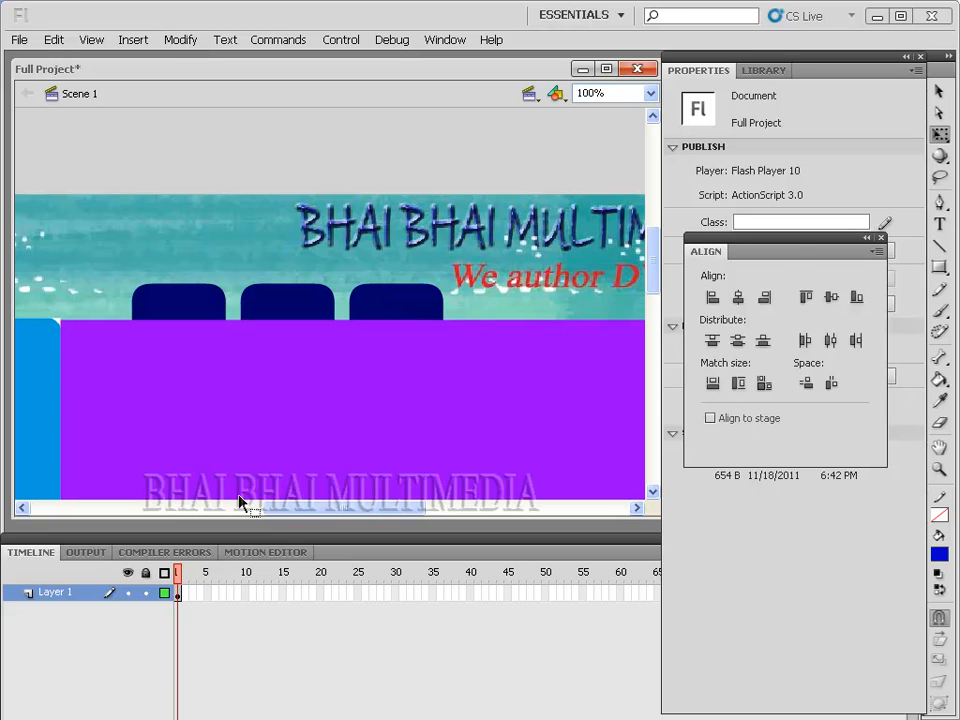
click(882, 239)
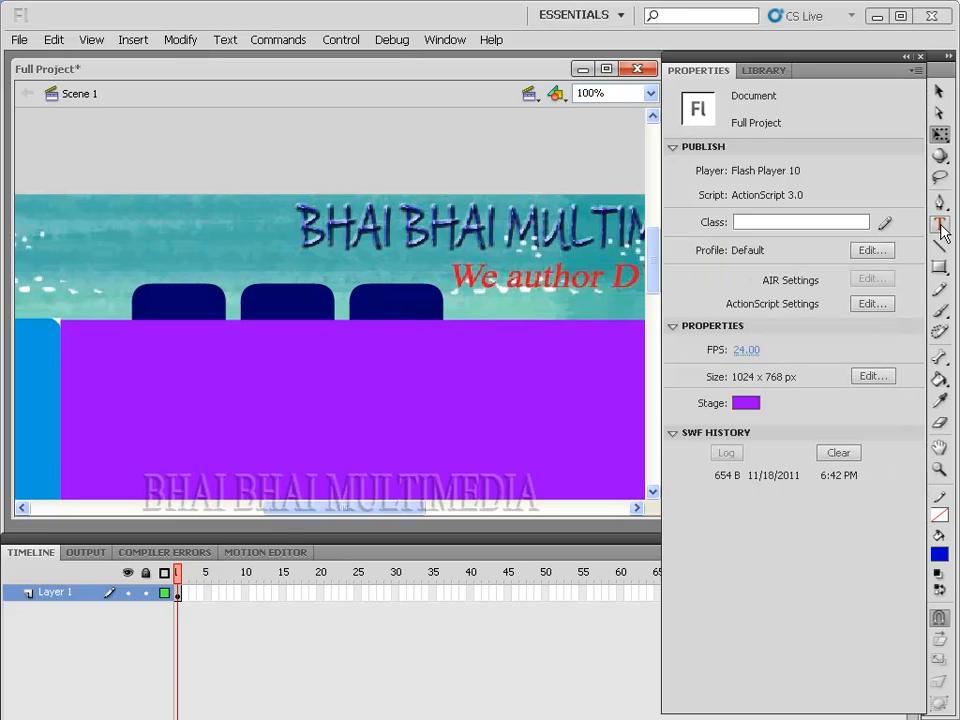
Add the static text "Home" over the first button and color it yellow
click(939, 225)
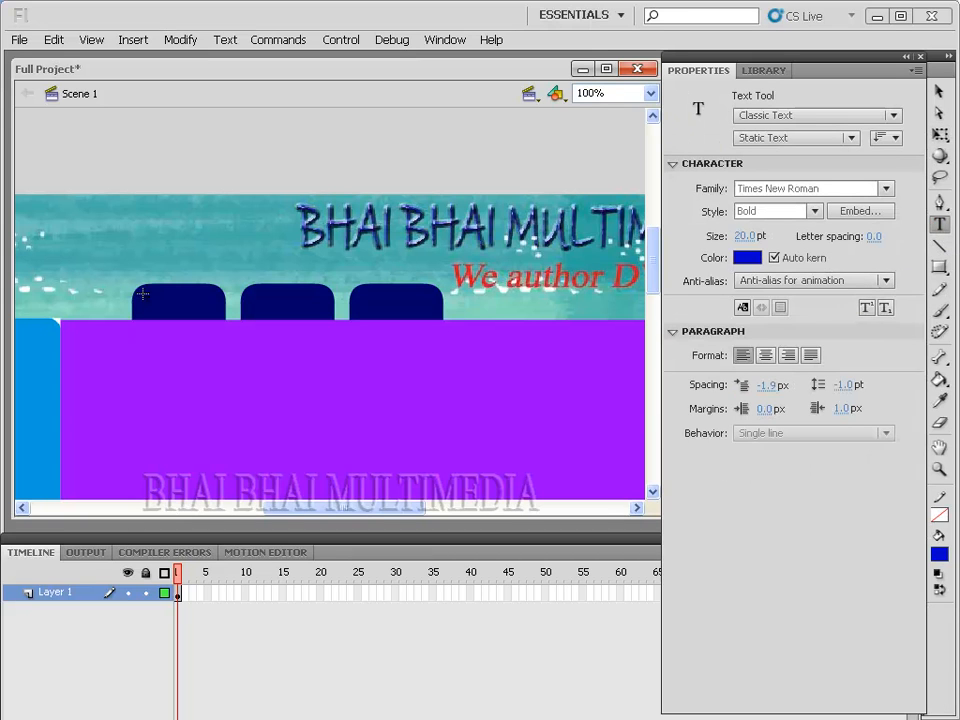
drag(180, 305, 214, 302)
text(Home)
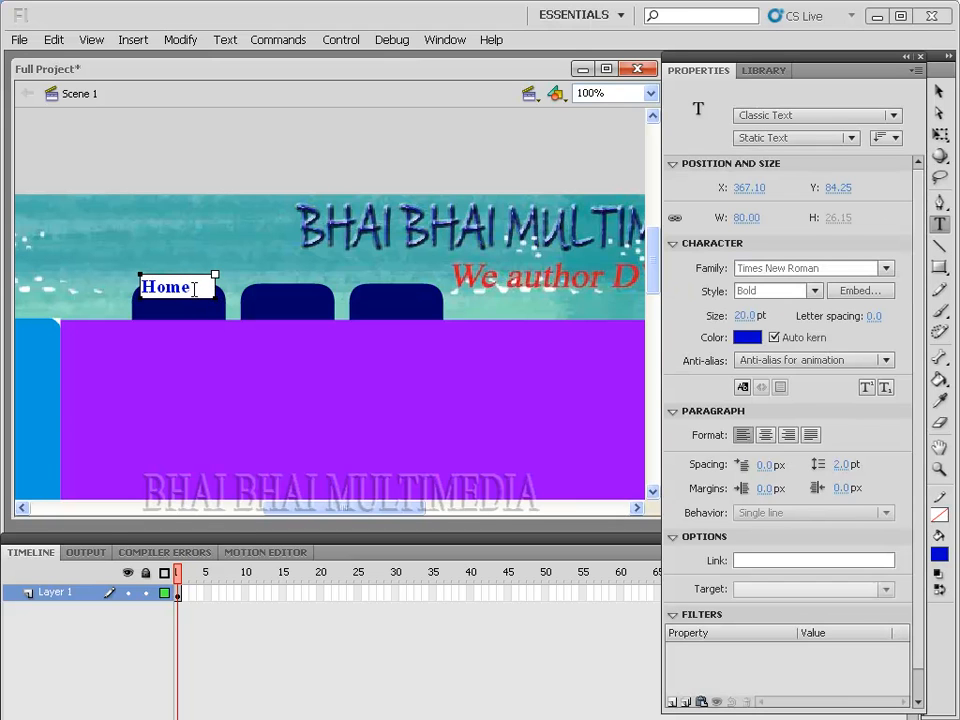
drag(192, 289, 140, 288)
click(747, 337)
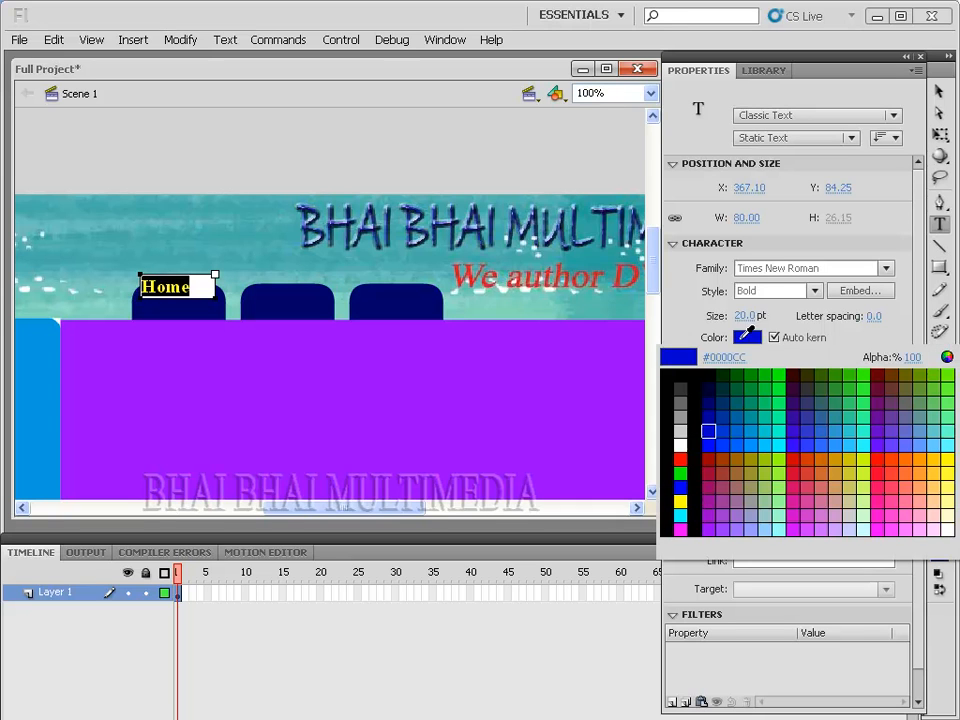
click(680, 500)
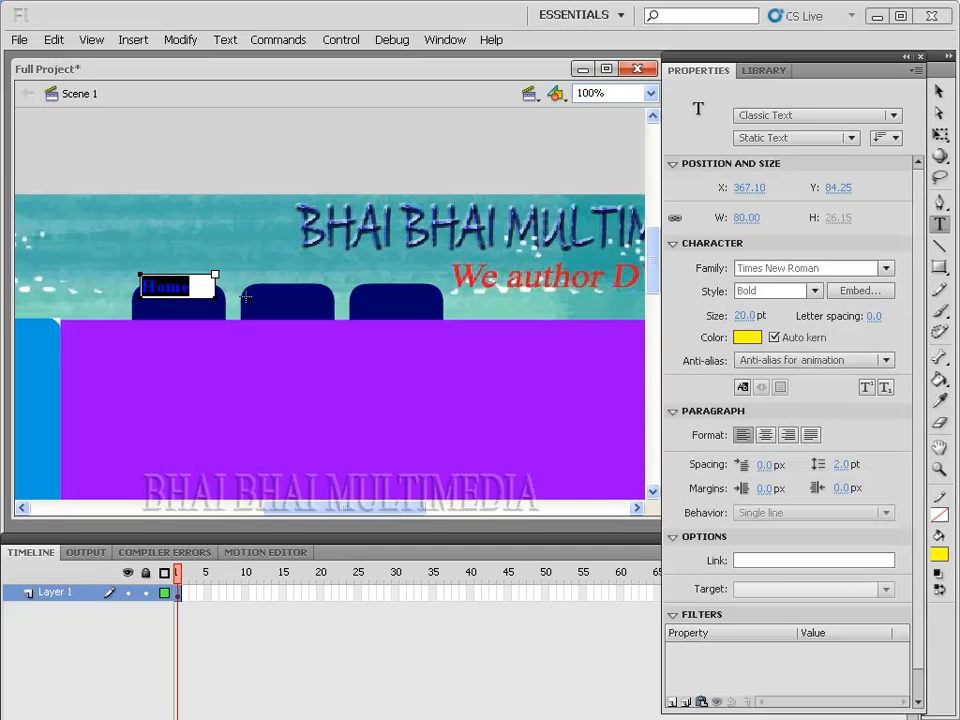
Nudge the Home text down and slightly to the right so it sits inside the first button
click(940, 91)
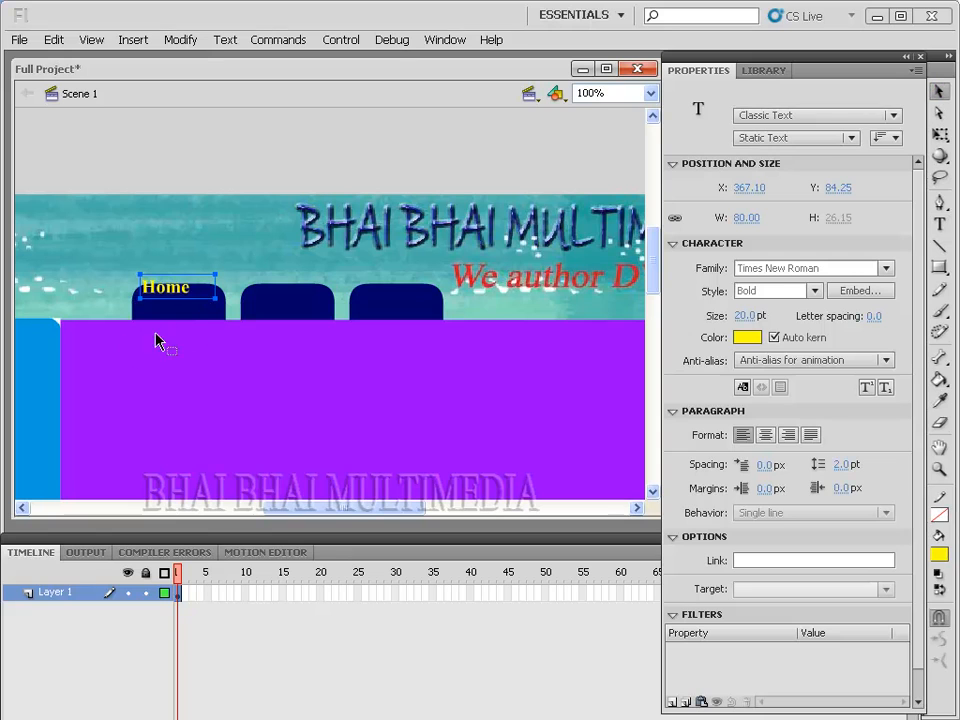
key(Down)
key(Down)
key(Down)
key(Down)
key(Down)
key(Down)
key(Down)
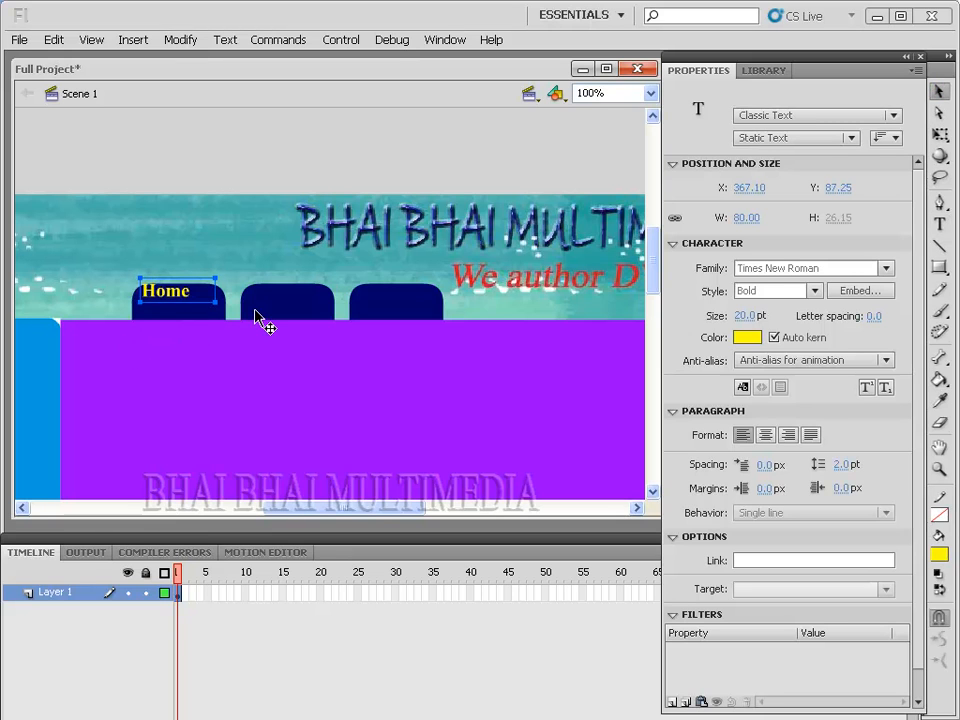
key(Down)
key(Down)
key(Down)
key(Down)
key(Down)
key(Down)
key(Right)
key(Right)
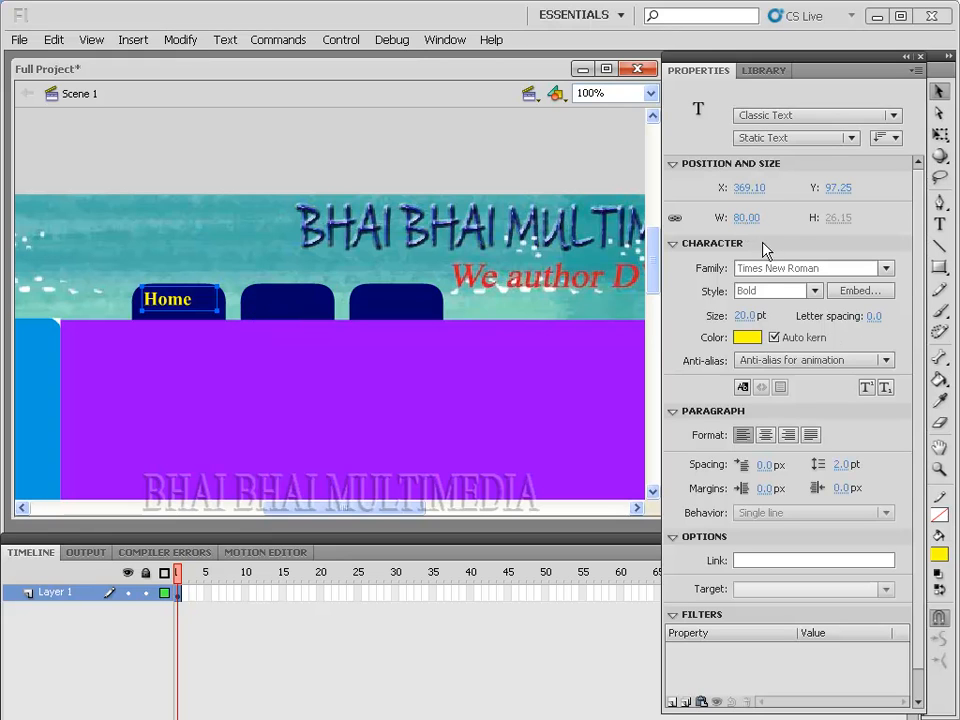
Set the Home text's font size to 25 pt and nudge it right and down to center it on the button
click(744, 315)
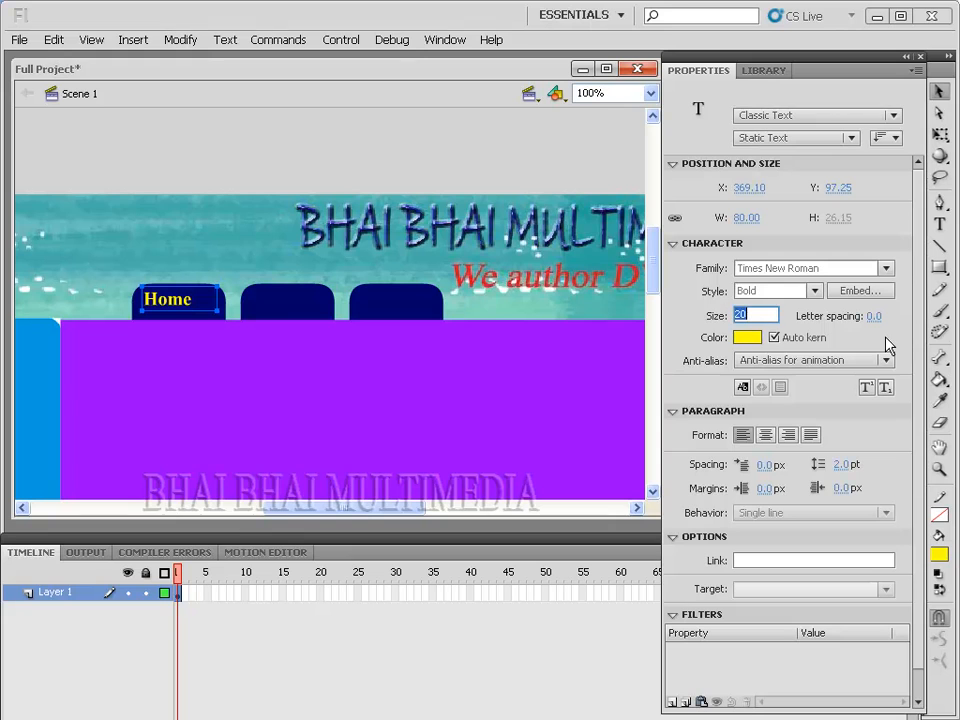
text(25)
key(Return)
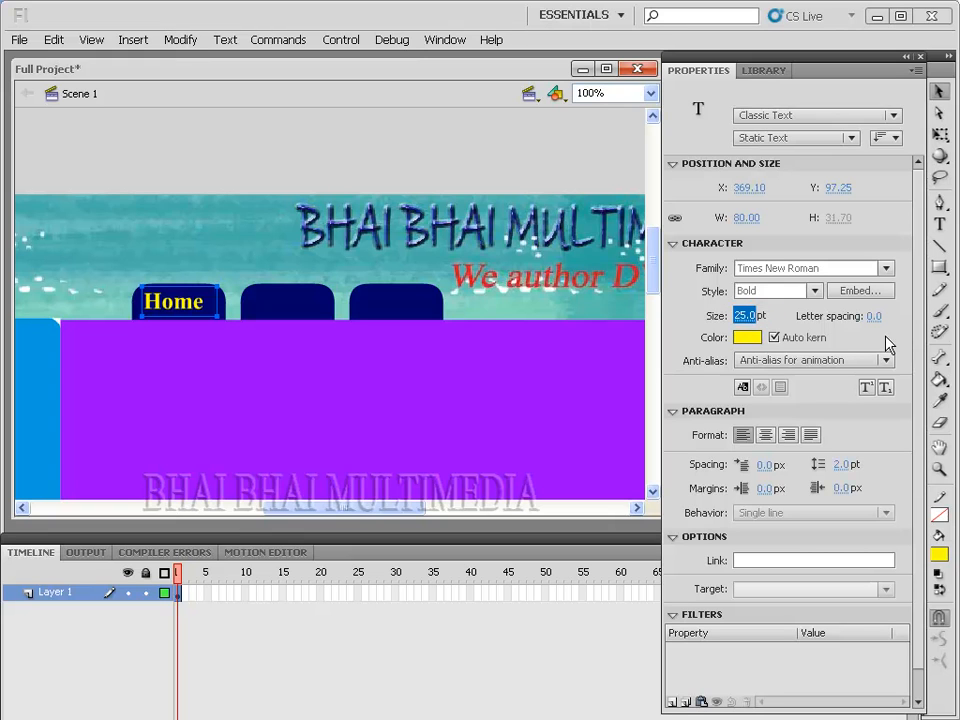
key(Return)
key(Right)
key(Right)
key(Right)
key(Right)
key(Right)
key(Right)
key(Right)
key(Down)
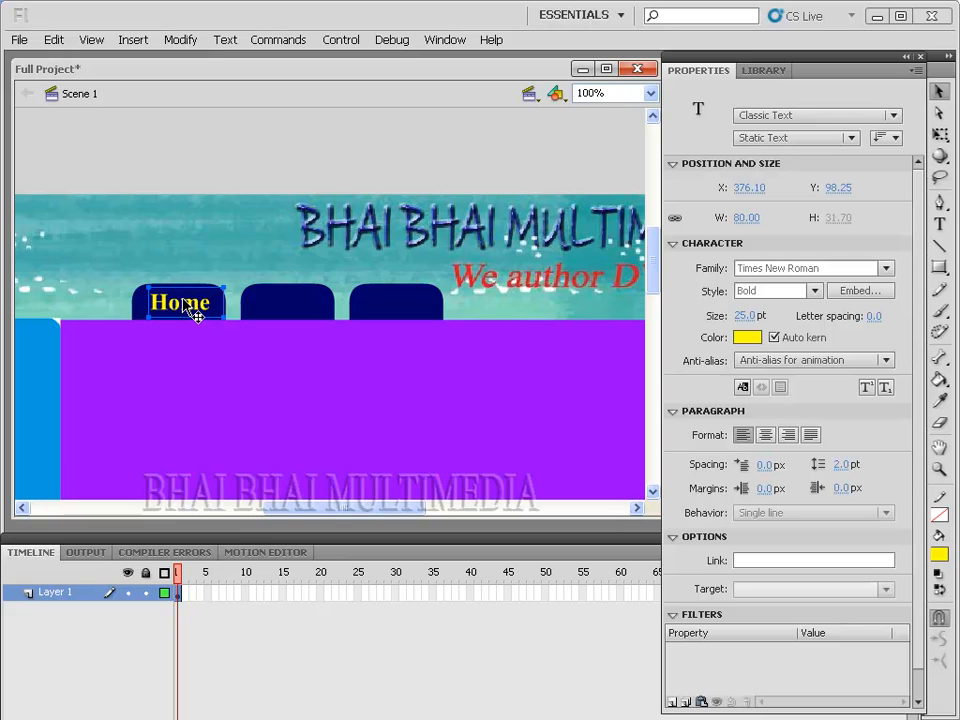
Copy the Home label onto the middle button and change the copy's text to "Image"
drag(189, 306, 287, 305)
key(Right)
key(Right)
key(Right)
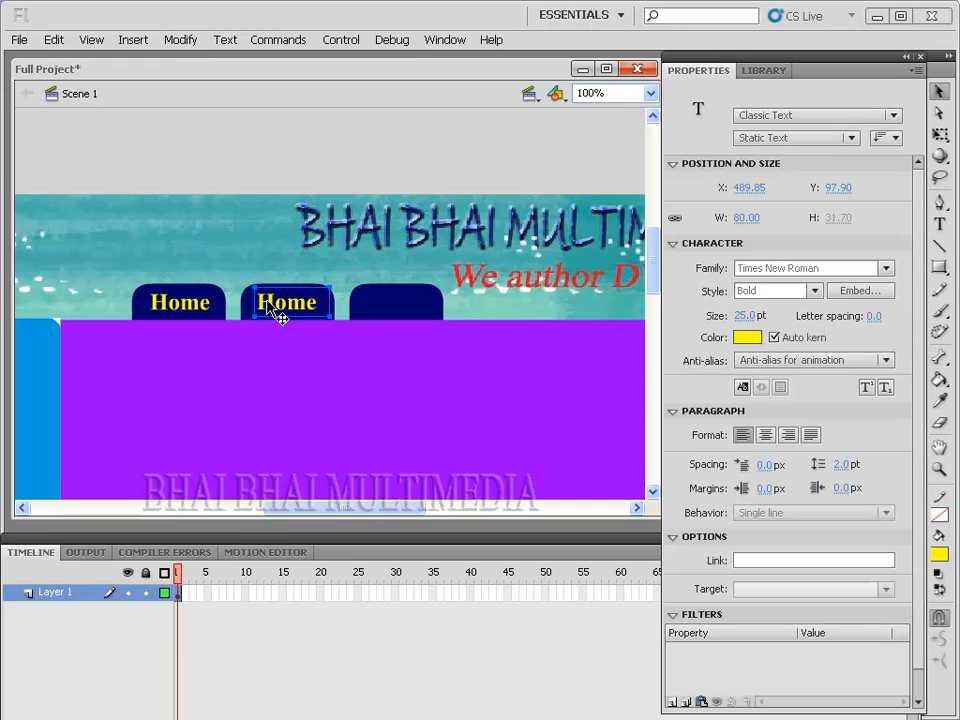
double_click(277, 302)
drag(317, 301, 241, 298)
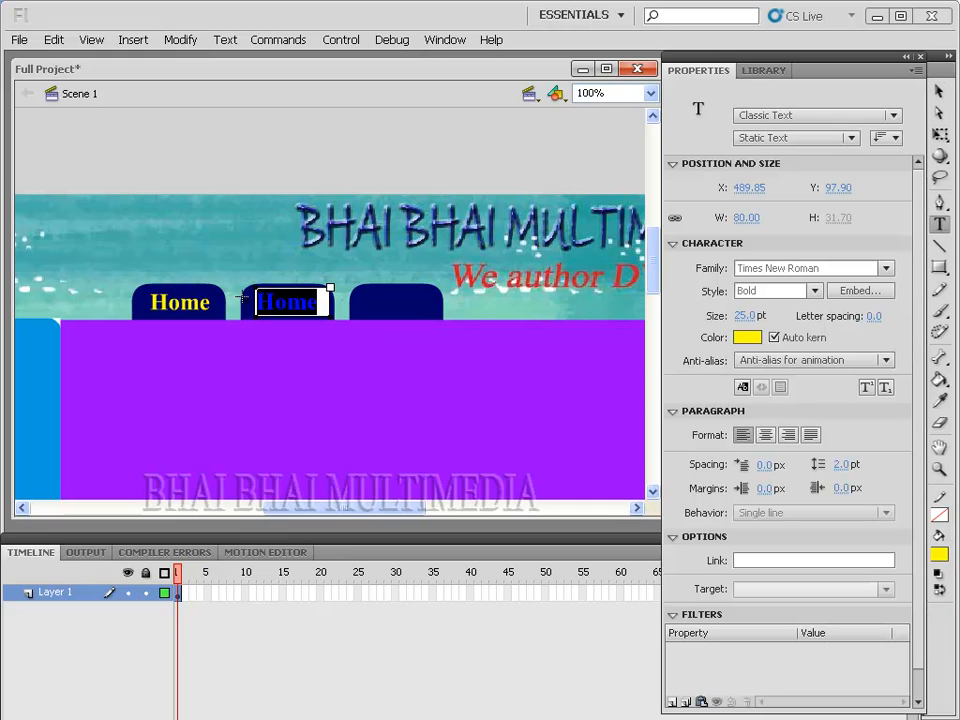
text(Image)
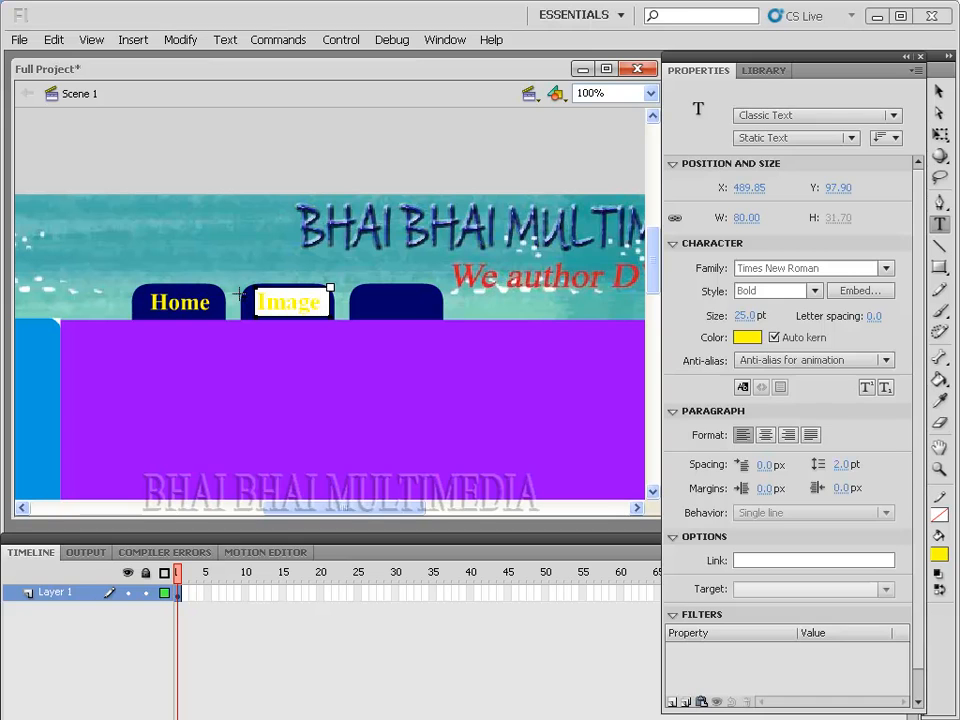
click(455, 308)
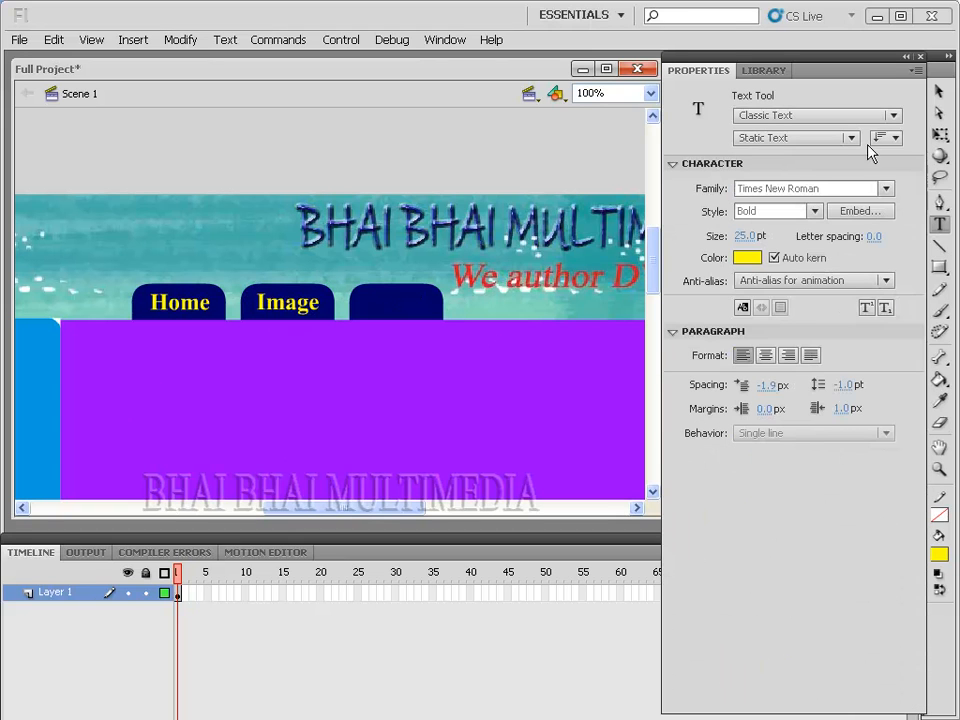
Copy the Image label onto the third button and nudge the copy slightly to the right
click(939, 91)
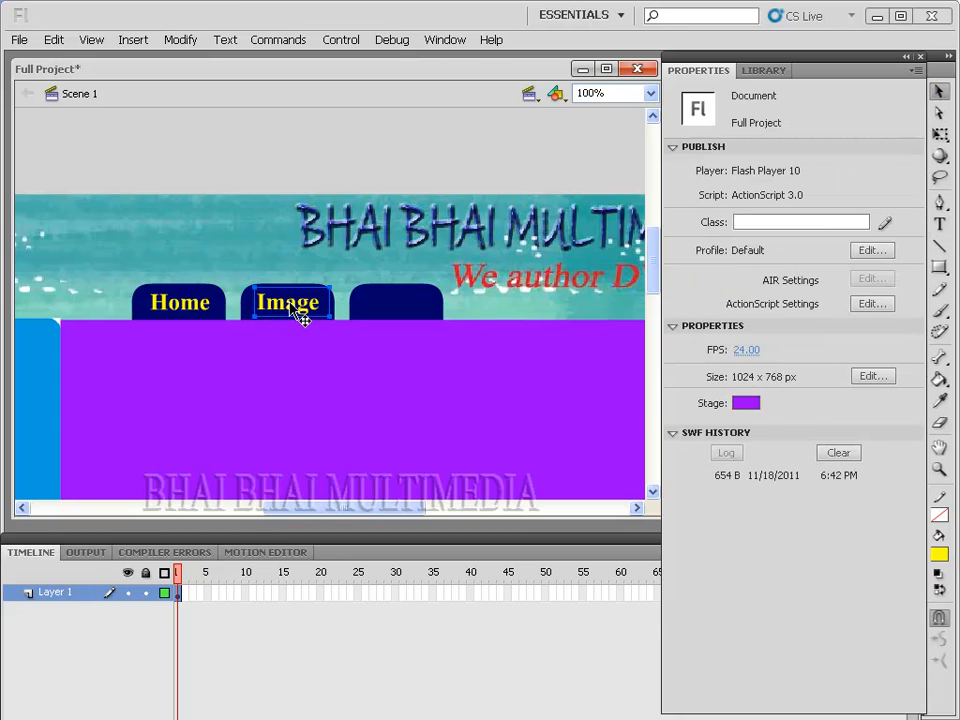
click(302, 317)
drag(302, 321, 398, 311)
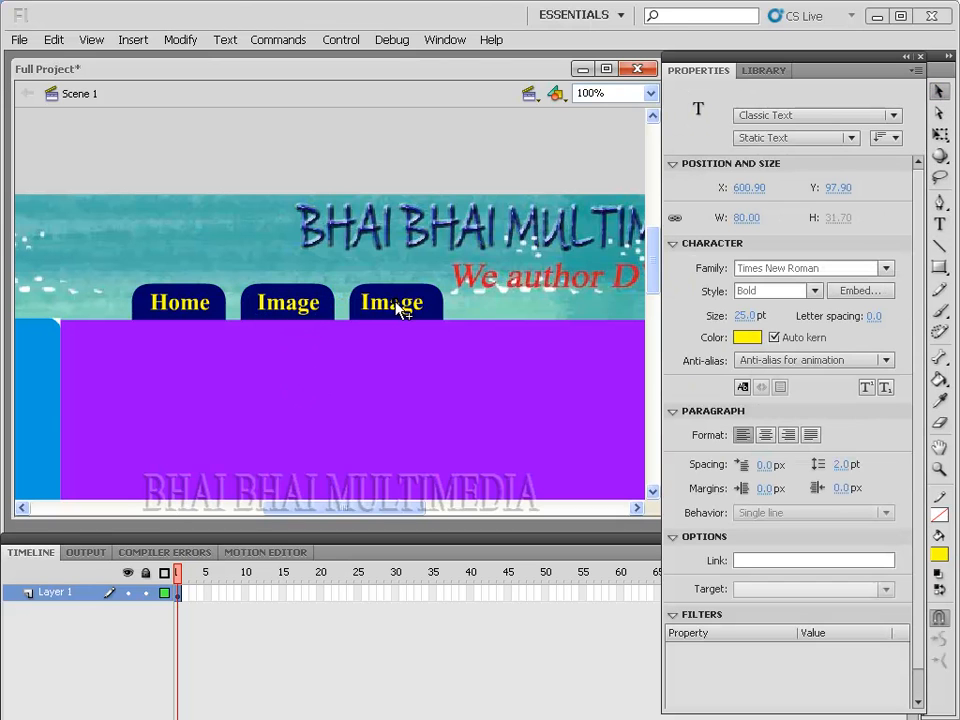
key(Right)
key(Right)
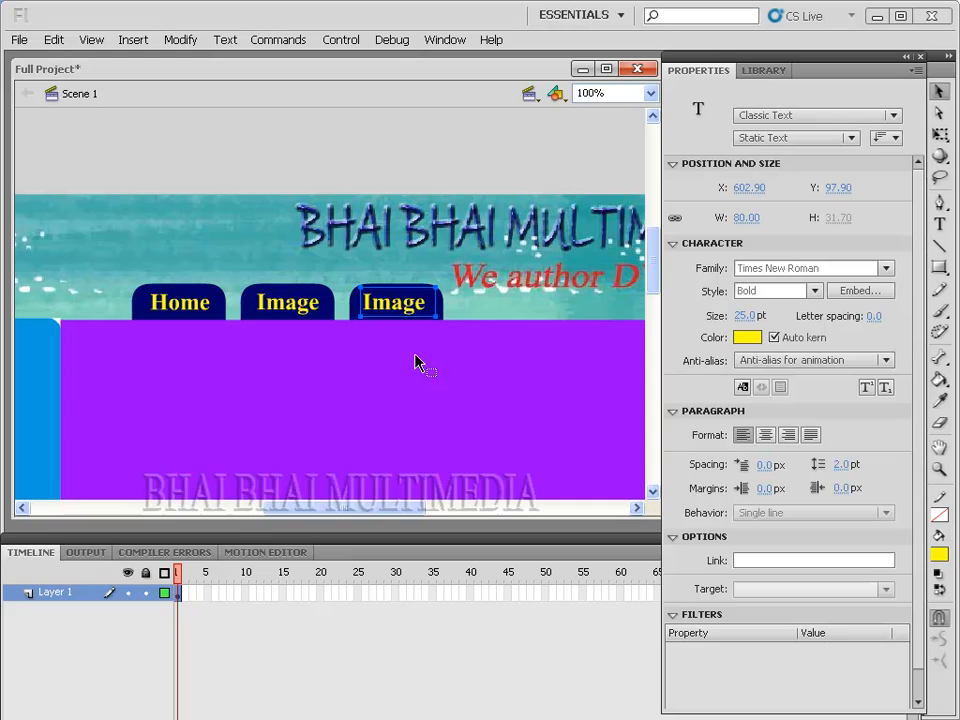
Change the third button's label to "Contact" and widen its text box to about 90 px so it fits on one line
double_click(425, 303)
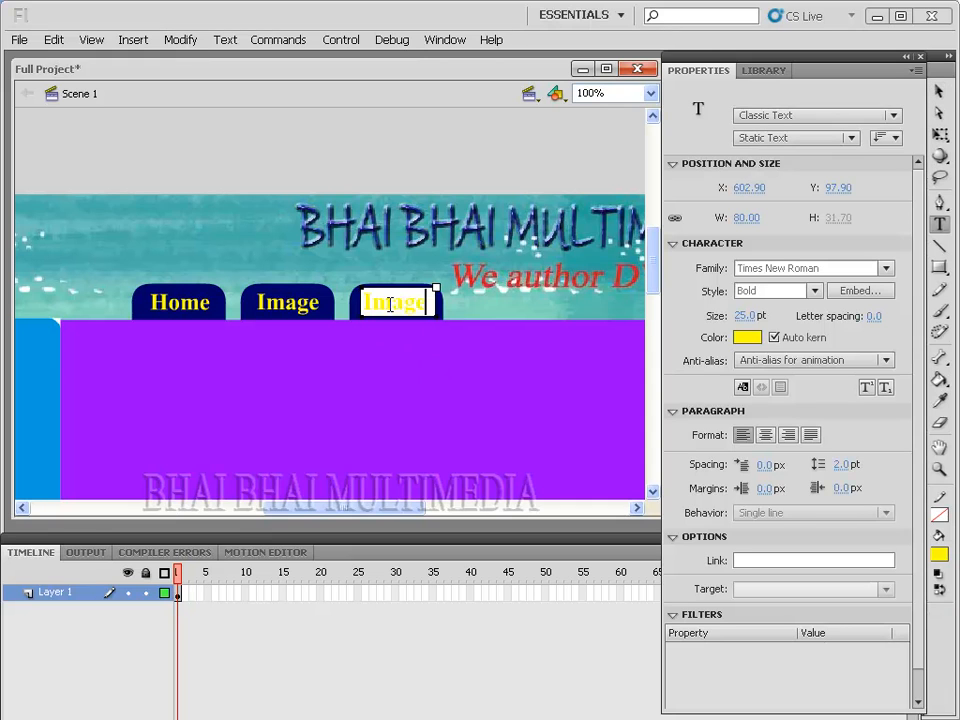
drag(425, 305, 361, 305)
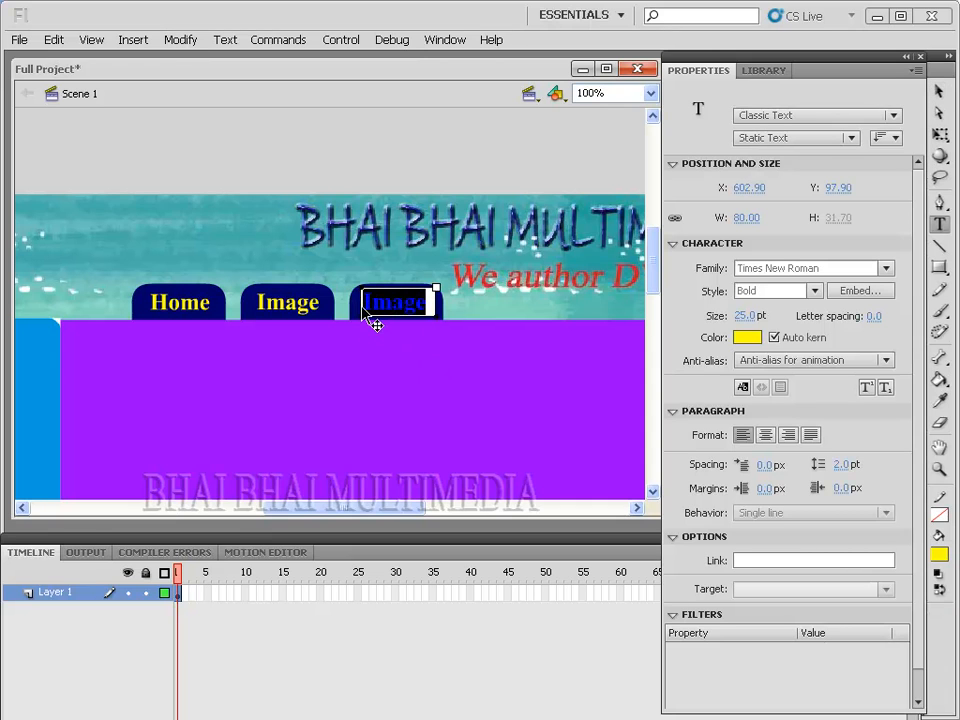
text(Contac)
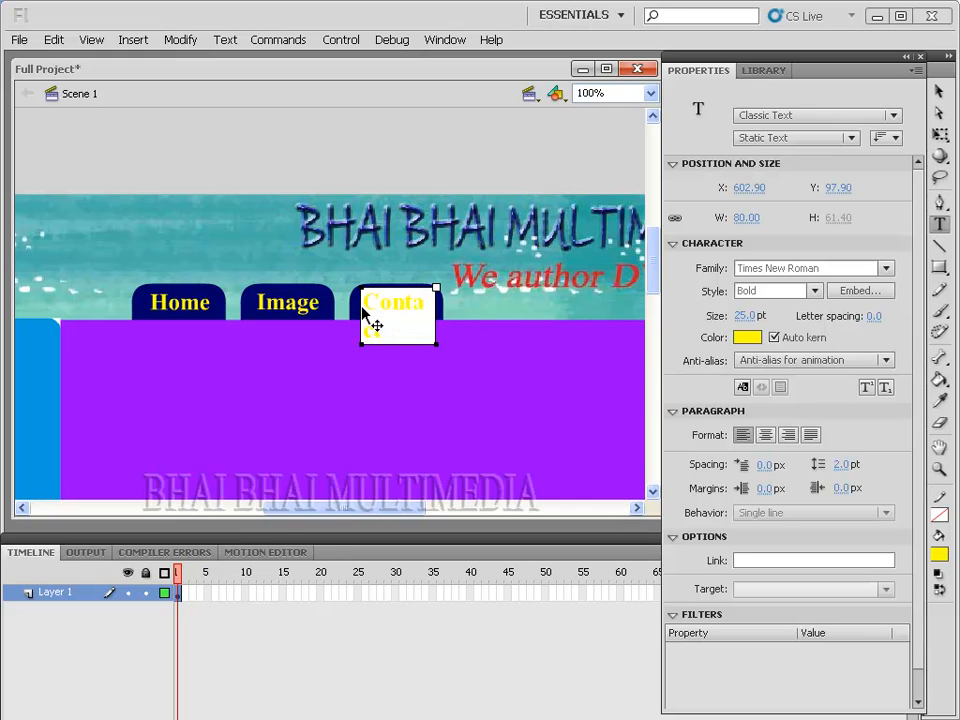
text(t)
drag(437, 286, 445, 287)
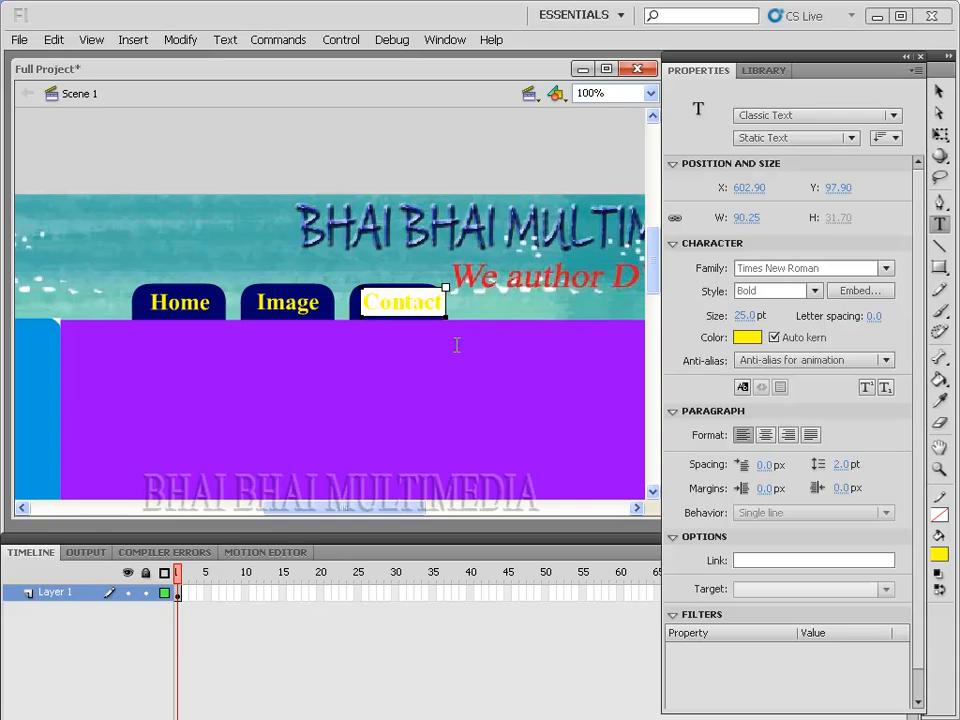
Nudge the Contact label 6 px to the left to center it on the third button
click(940, 92)
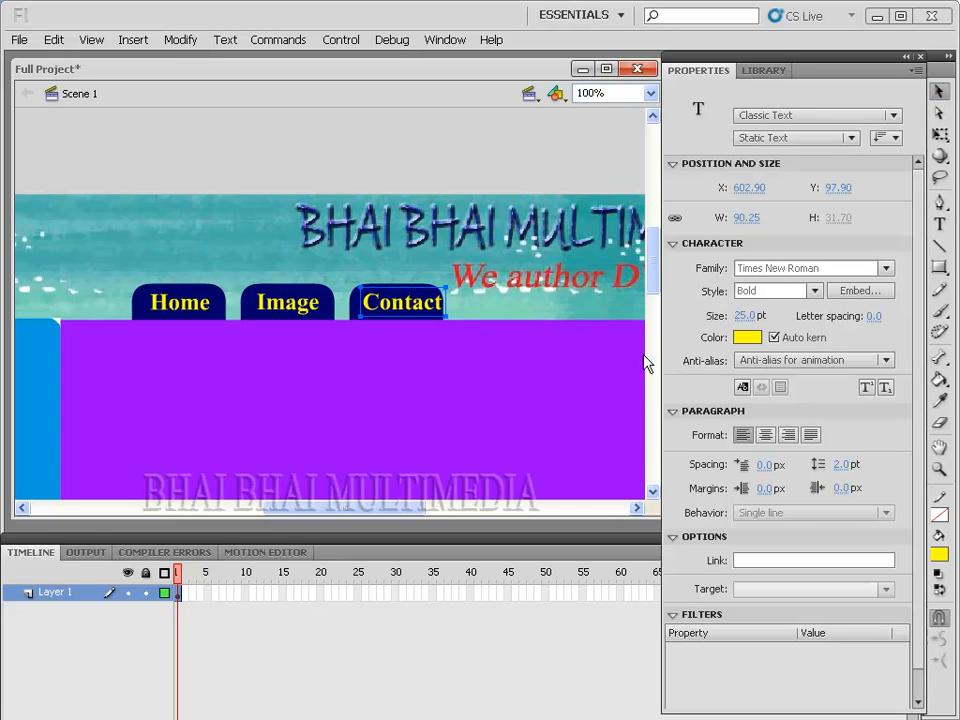
key(Left)
key(Left)
key(Left)
key(Left)
key(Left)
key(Left)
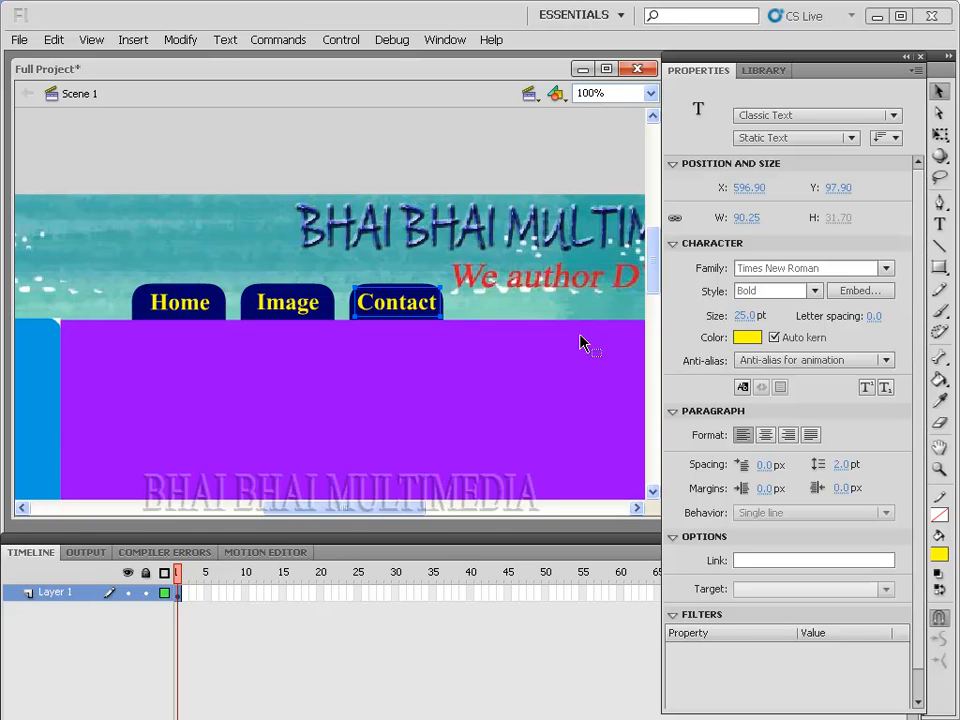
Test the movie to preview the page layout with its three labelled buttons
key(ctrl+minus)
key(ctrl+minus)
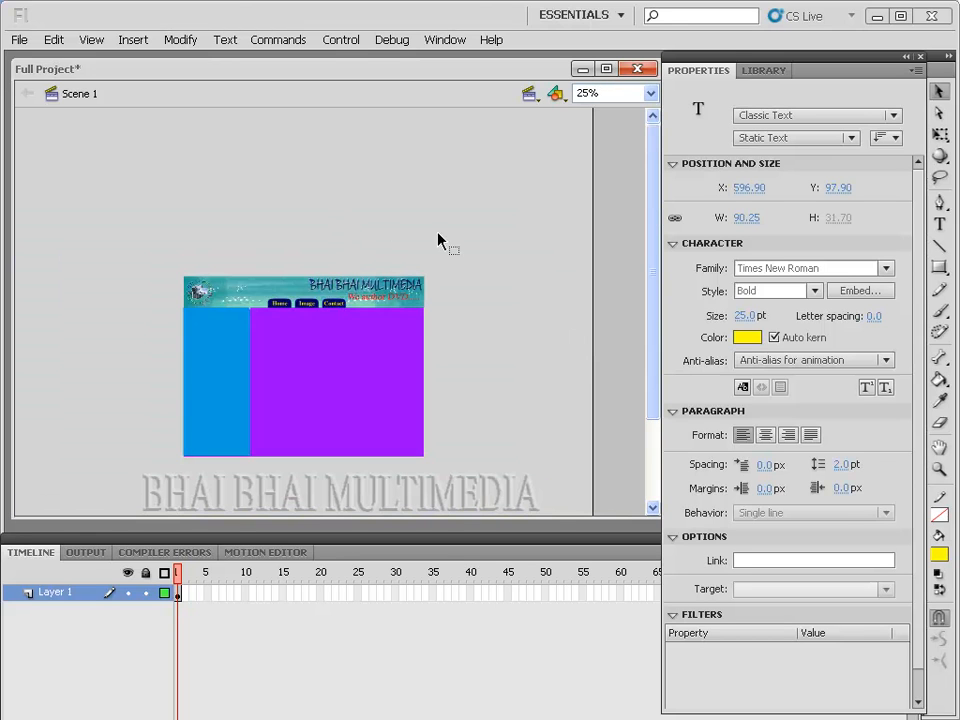
click(381, 241)
click(340, 40)
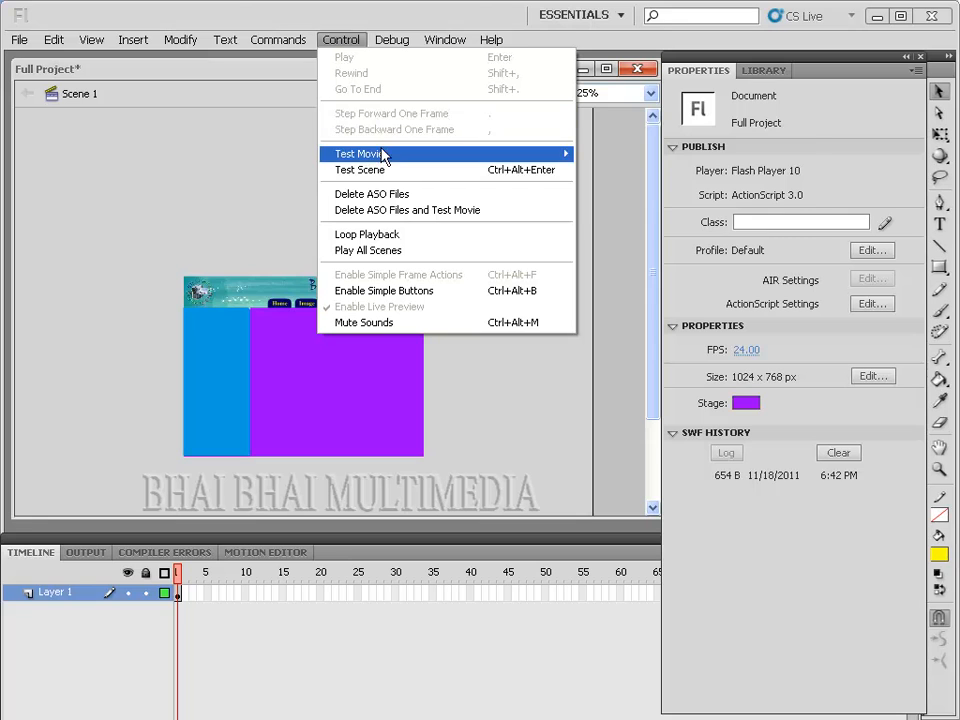
mouse_move(384, 154)
click(596, 227)
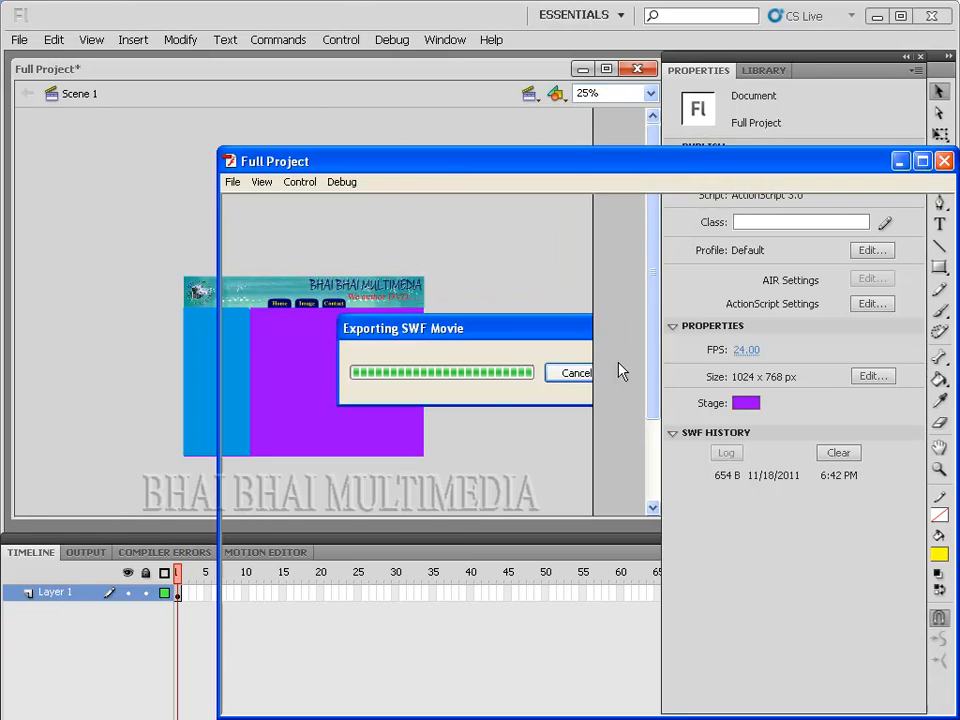
drag(676, 148, 574, 72)
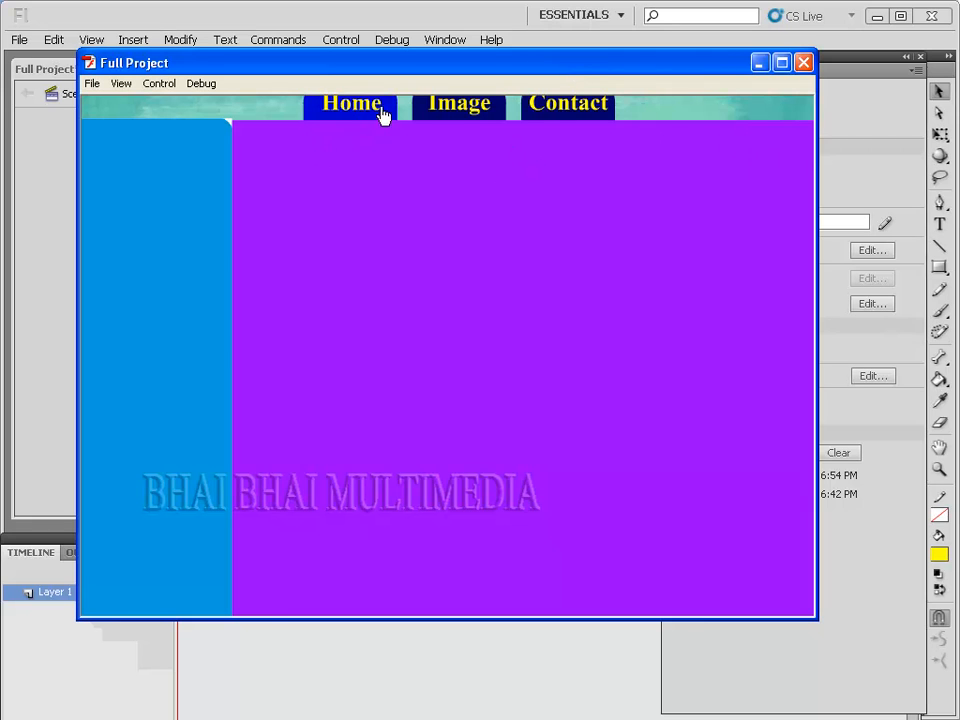
Set the movie preview's magnification to Show All so the whole page fits the preview
click(121, 84)
mouse_move(222, 138)
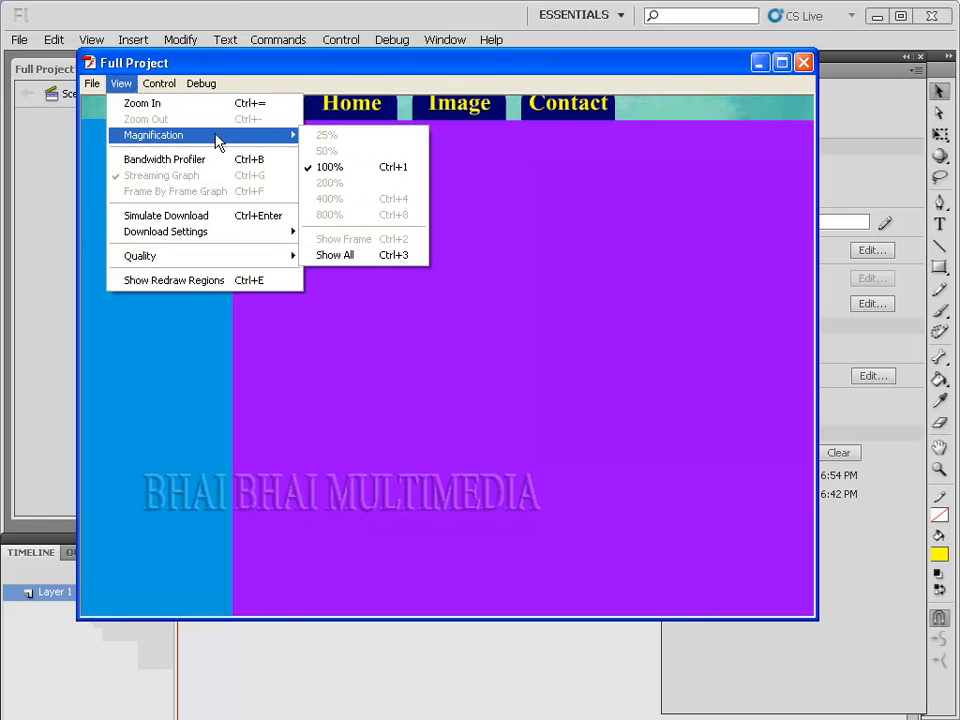
click(345, 258)
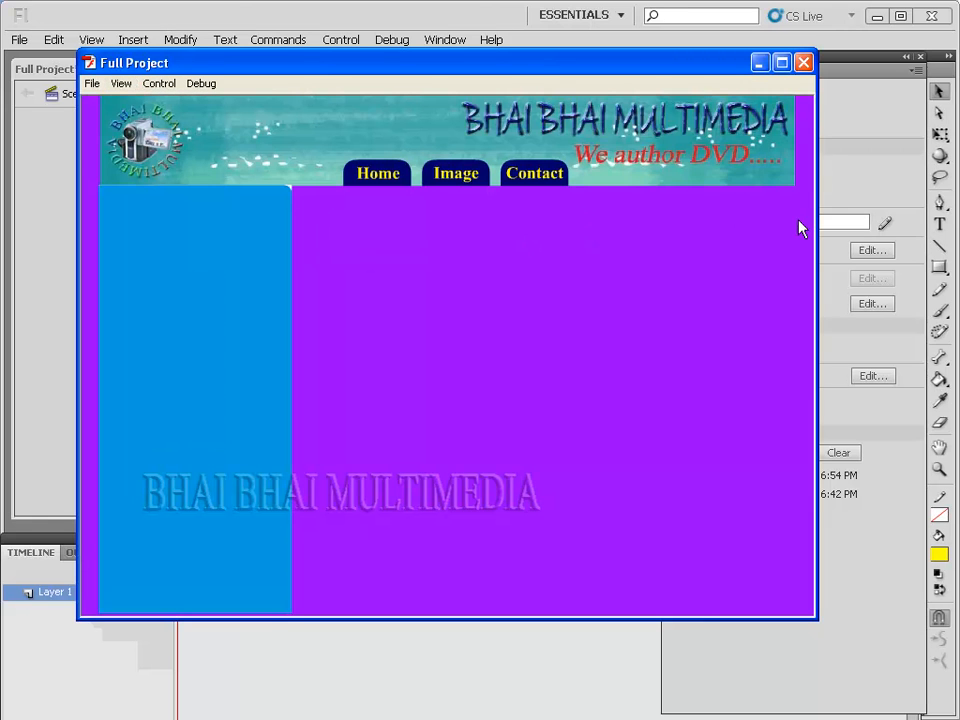